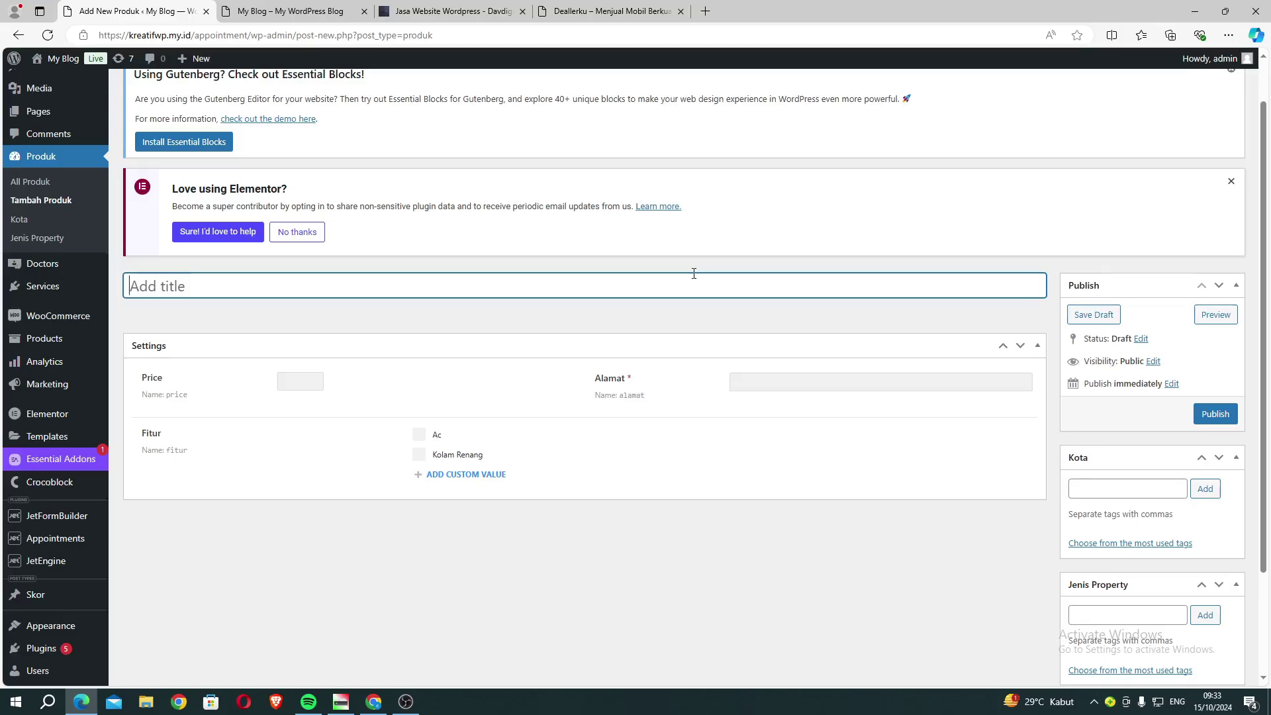
- Examine the car product cards in the Produk Mobil Favorit Anda section of the Deallerku demo site
scroll(209, 527, down, 1)
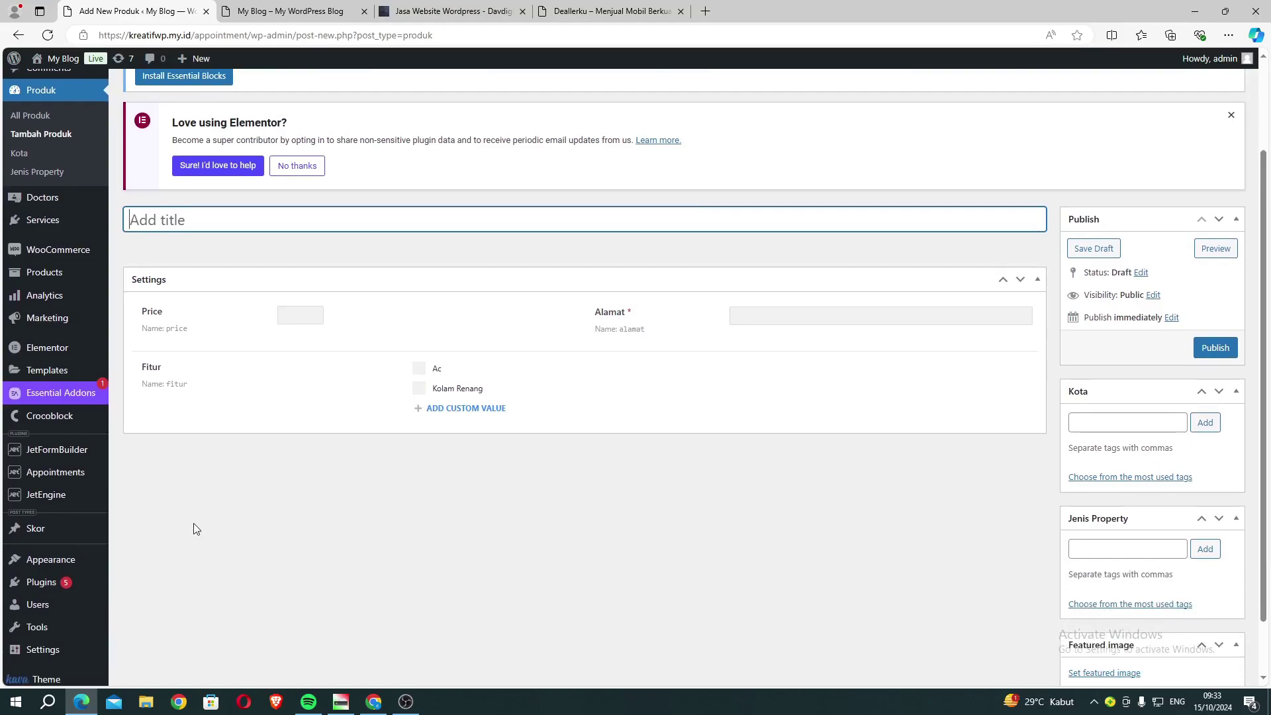
mouse_move(80, 500)
click(575, 13)
scroll(560, 237, down, 5)
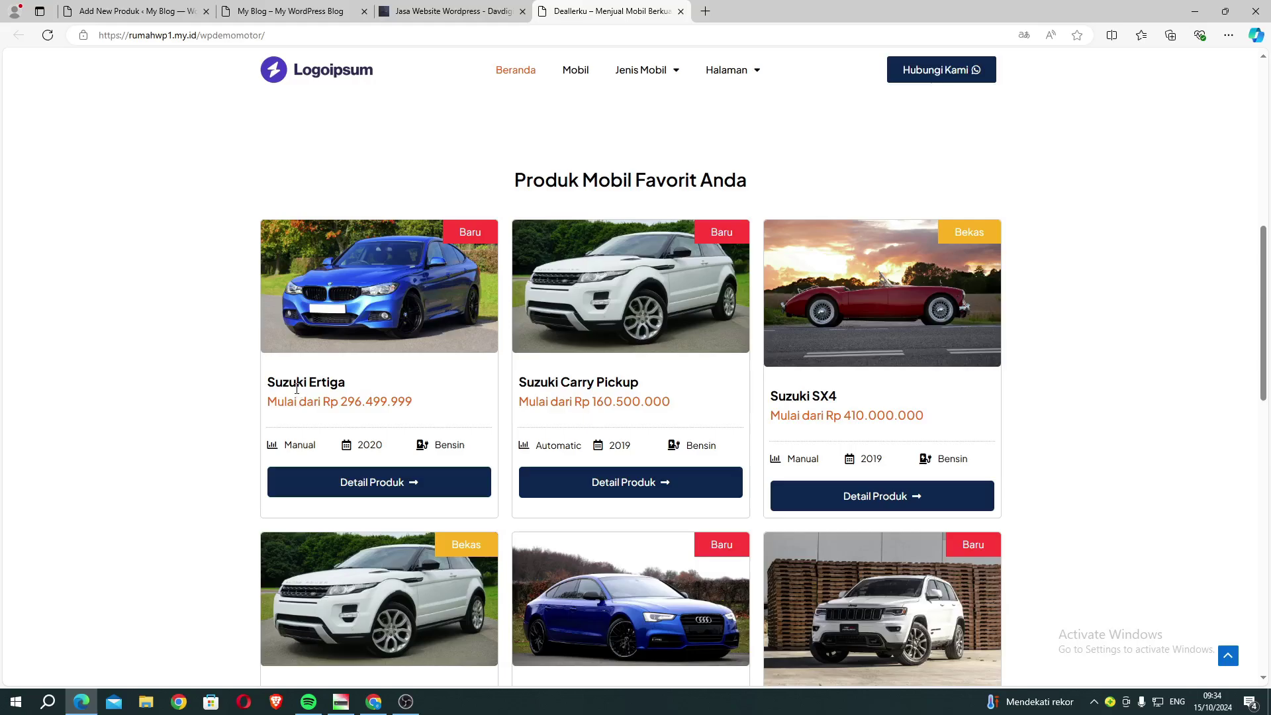
double_click(298, 445)
click(298, 448)
- Look over the Produk post type entries in the WordPress admin and the Layanan services on the Davdigital site
click(148, 13)
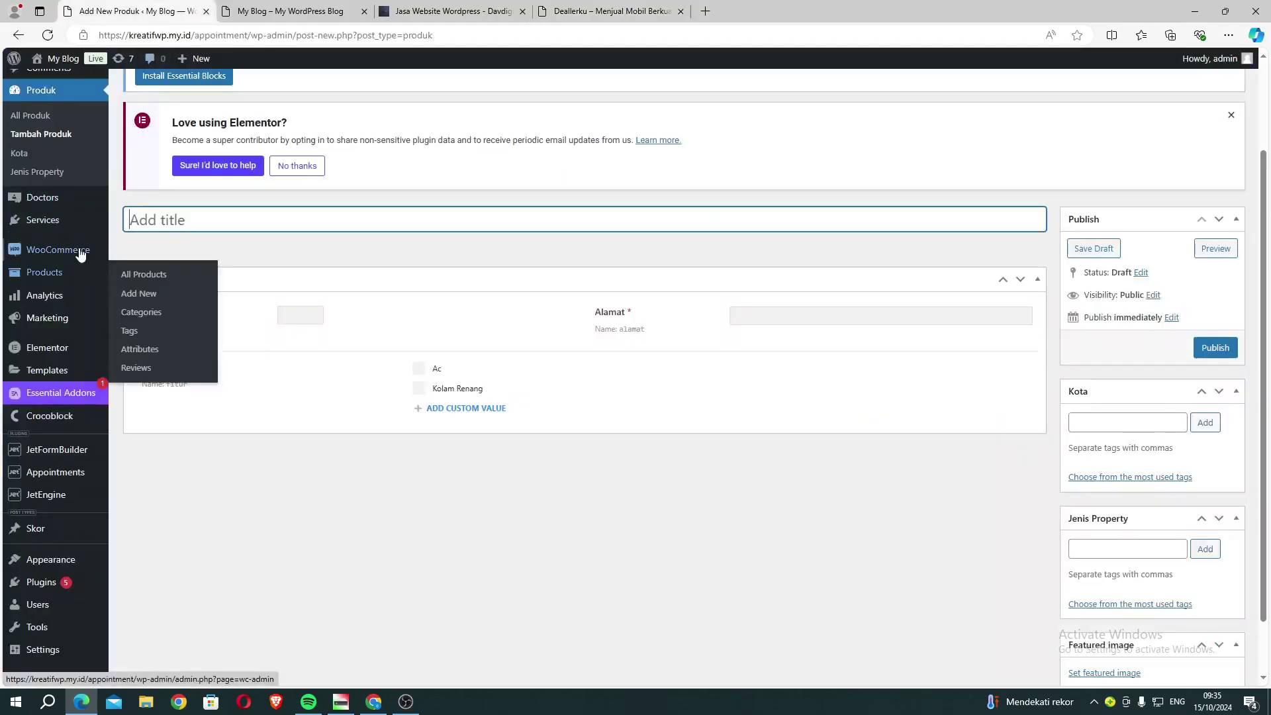
mouse_move(50, 215)
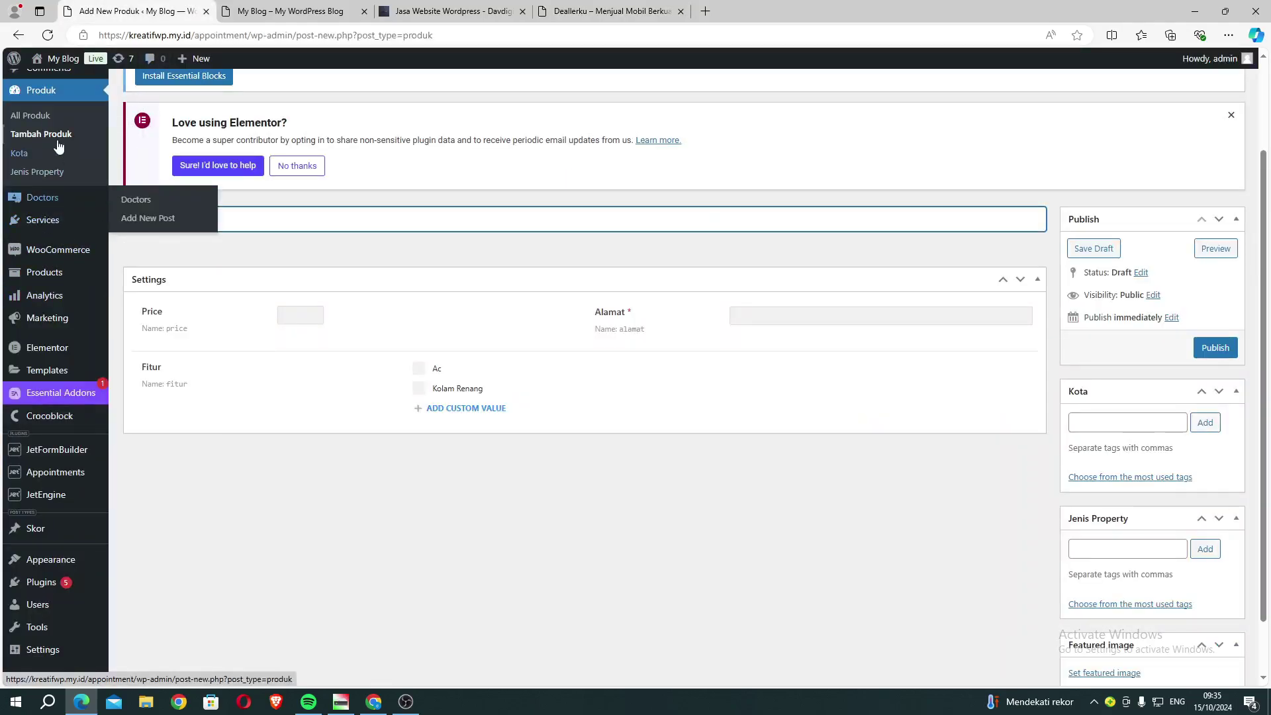
scroll(59, 149, up, 1)
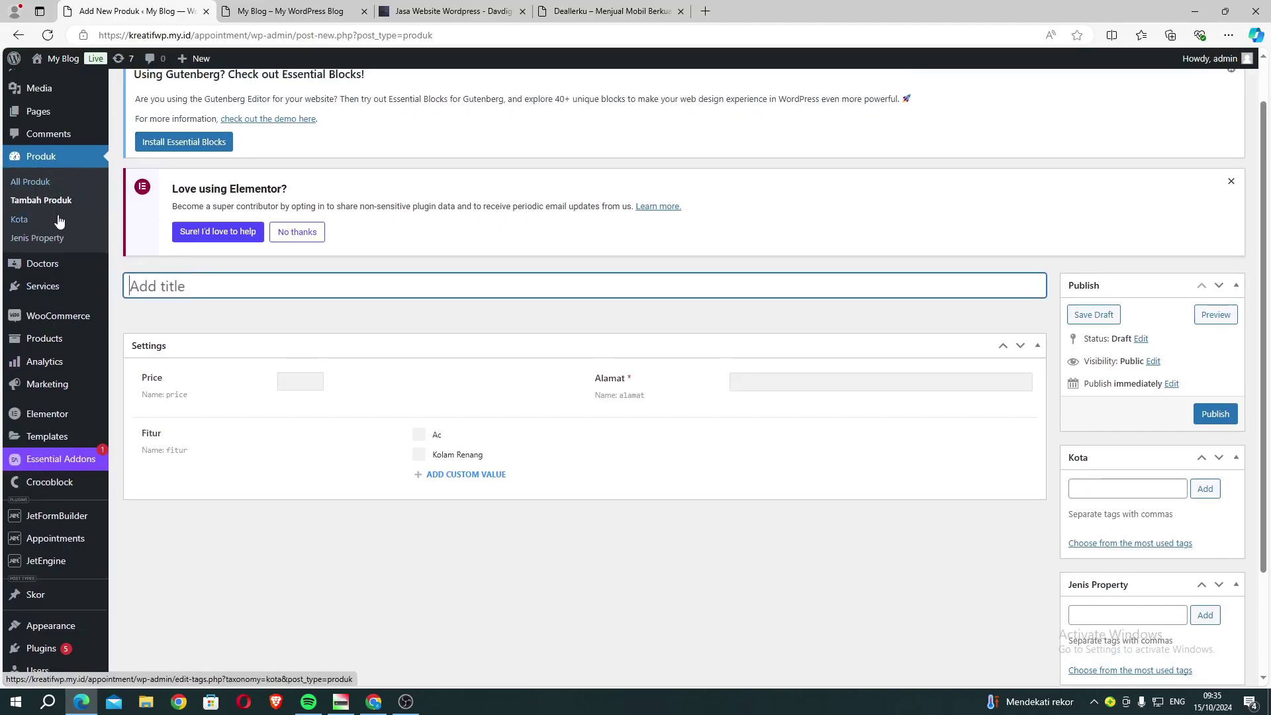
scroll(58, 221, up, 1)
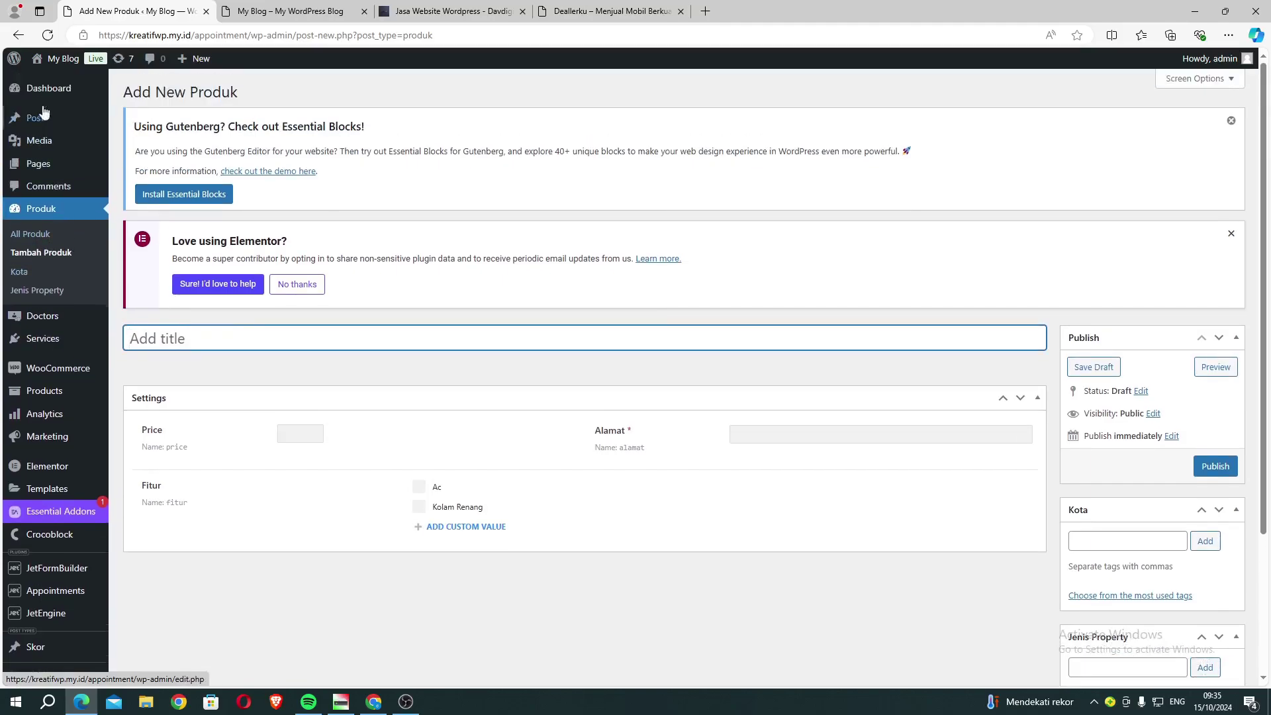
mouse_move(45, 125)
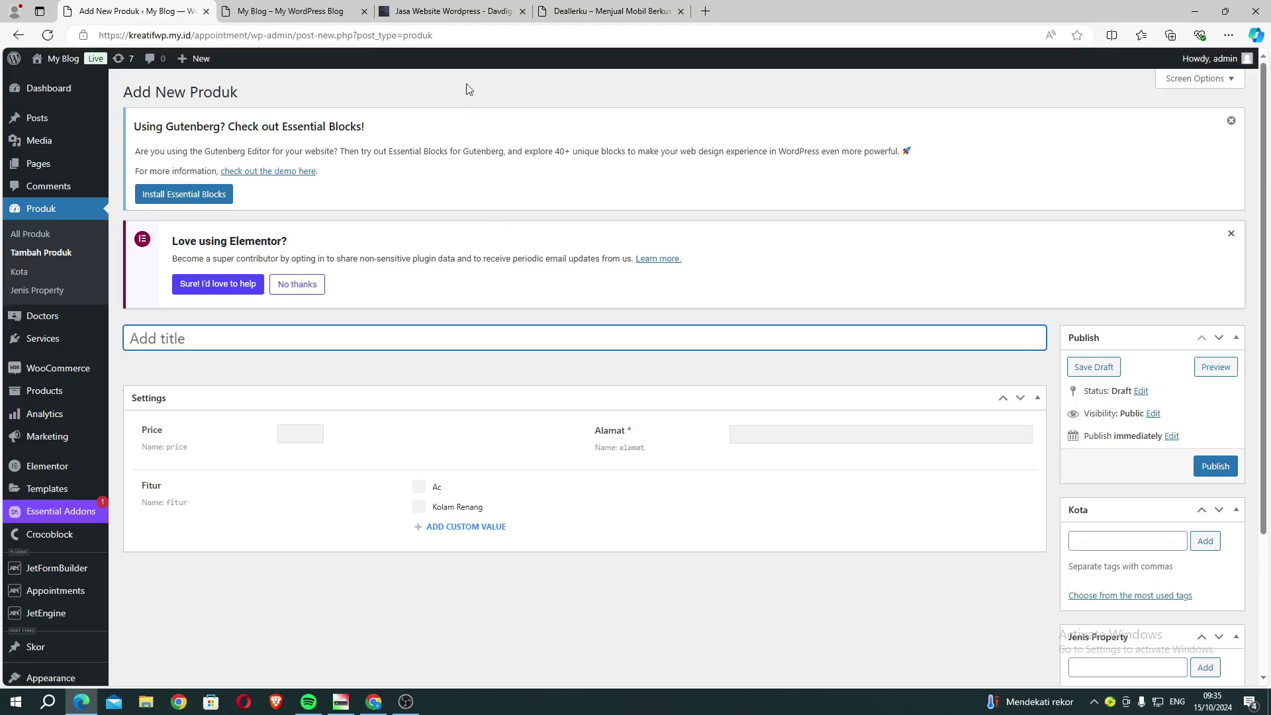
click(438, 13)
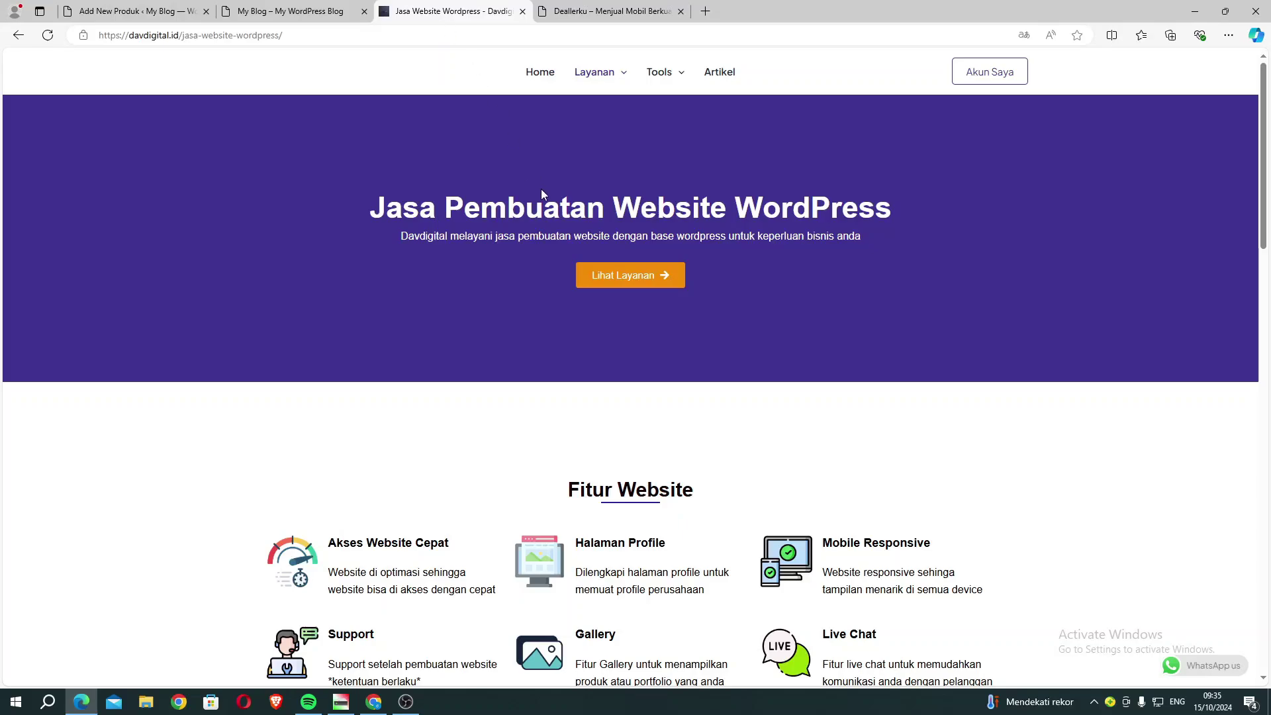
mouse_move(605, 78)
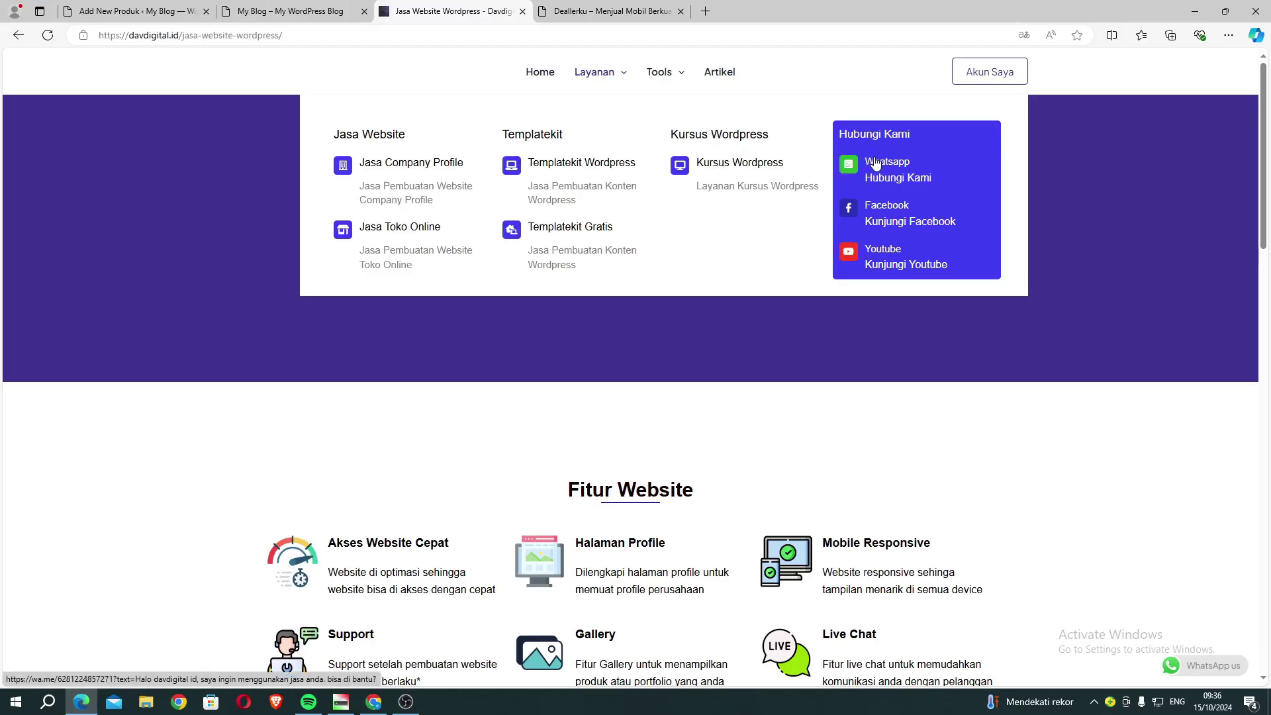
- Start a new Produk entry in the WordPress admin and title it "Rumah Minimalis"
click(133, 12)
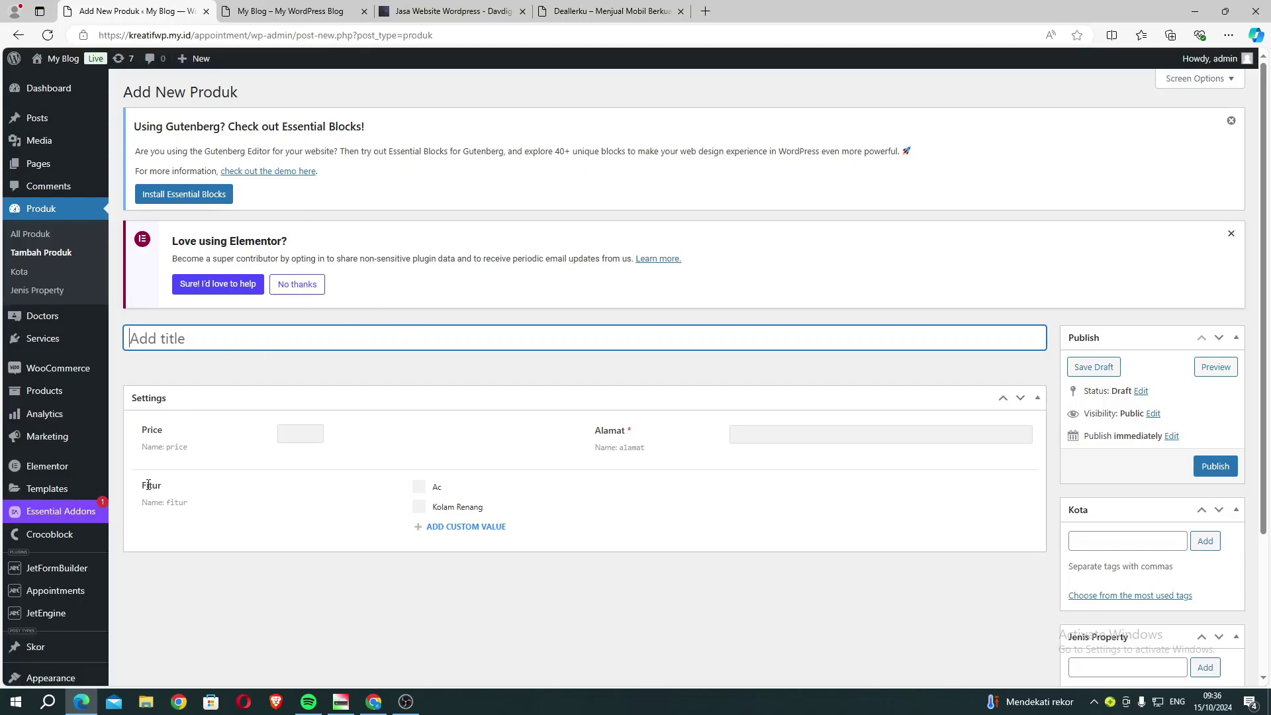
scroll(149, 490, down, 2)
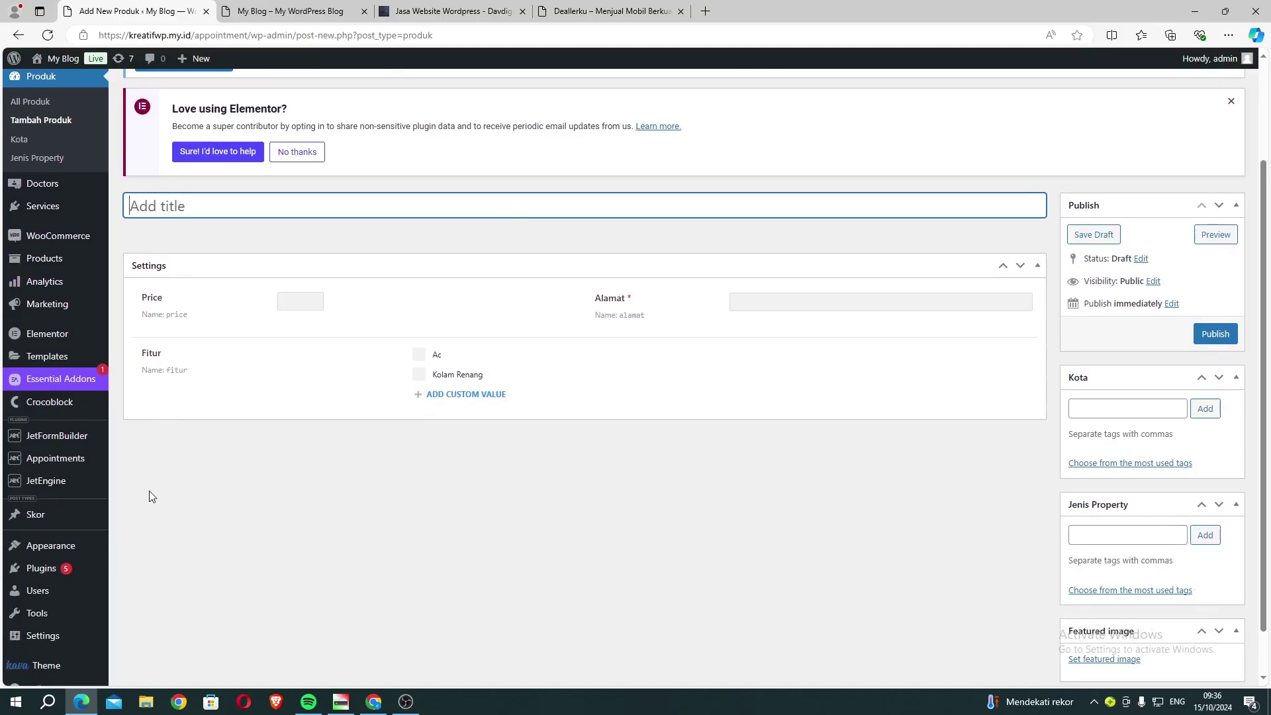
scroll(225, 265, up, 1)
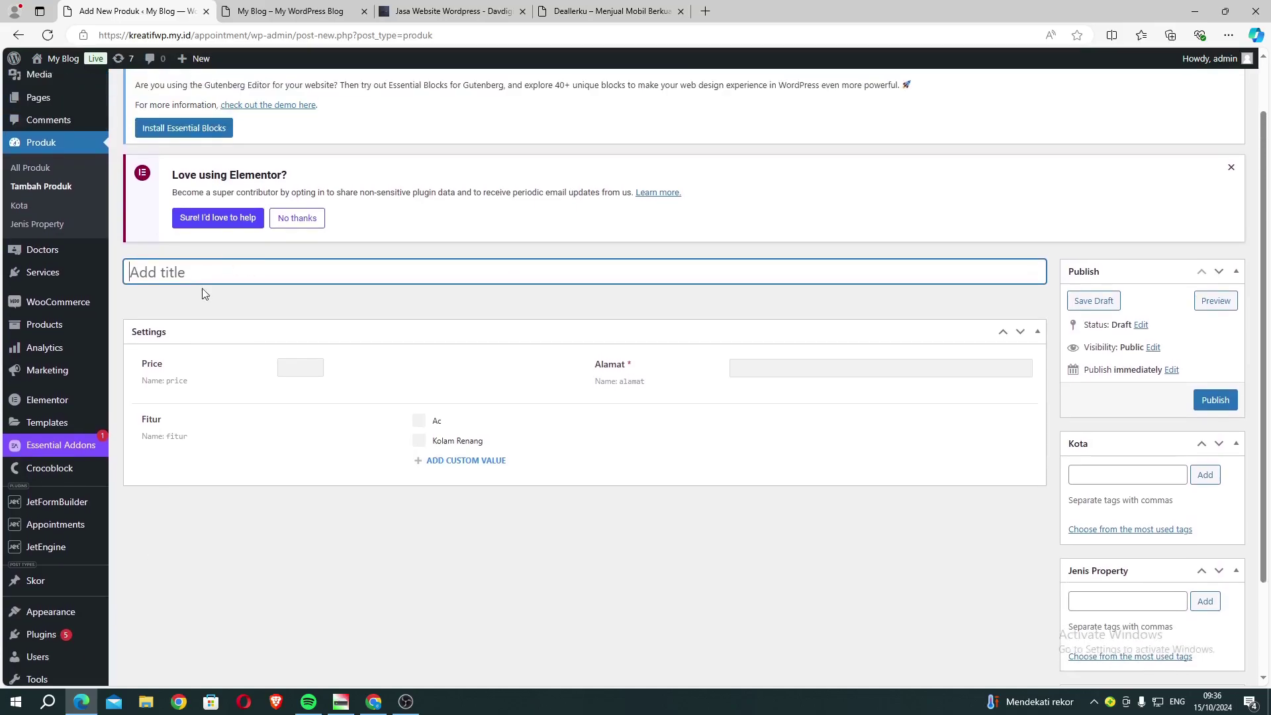
click(58, 187)
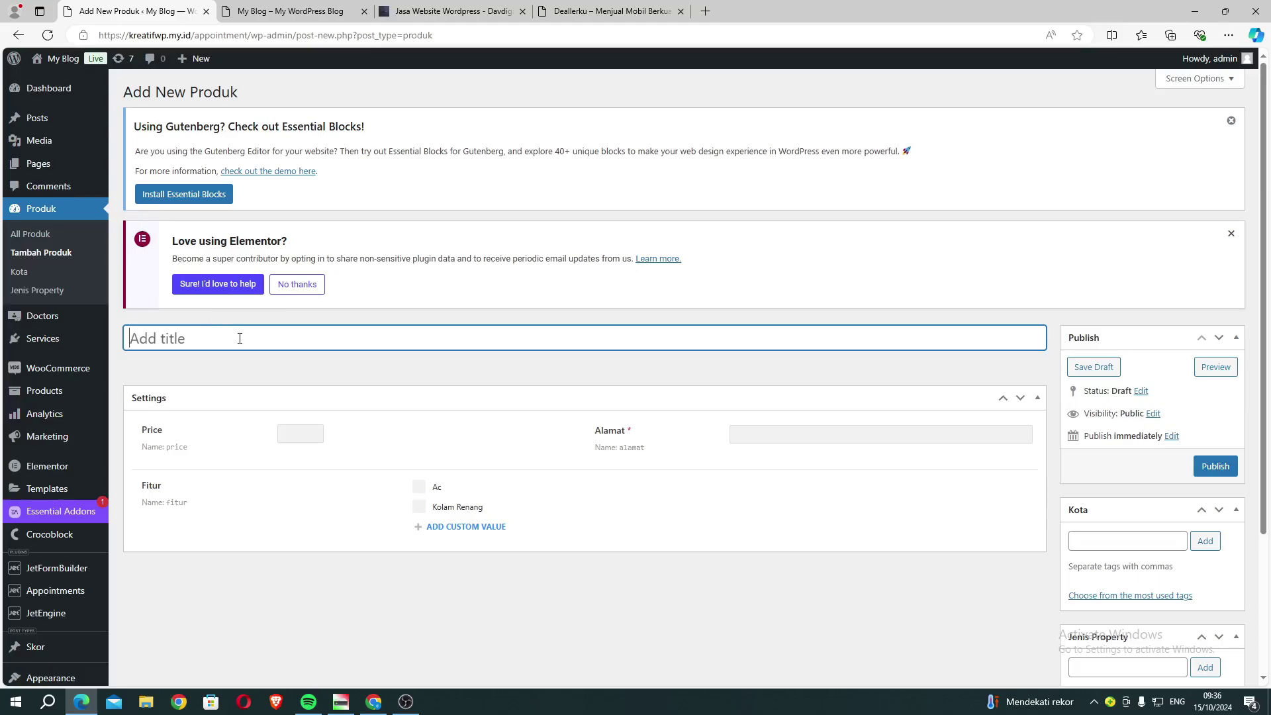
text(Rumah Minimla)
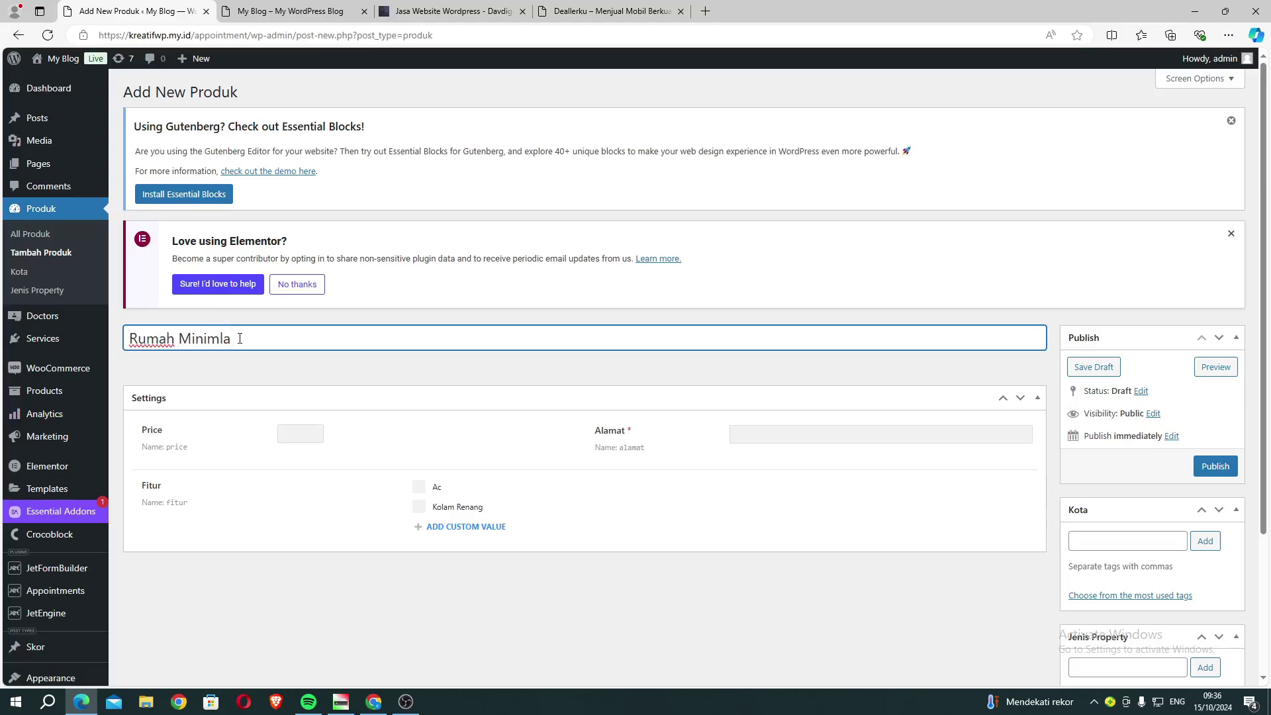
key(BackSpace)
key(BackSpace)
text(alis)
- Set the product's Price to 450000000 and fill in the property's address in Alamat
click(299, 442)
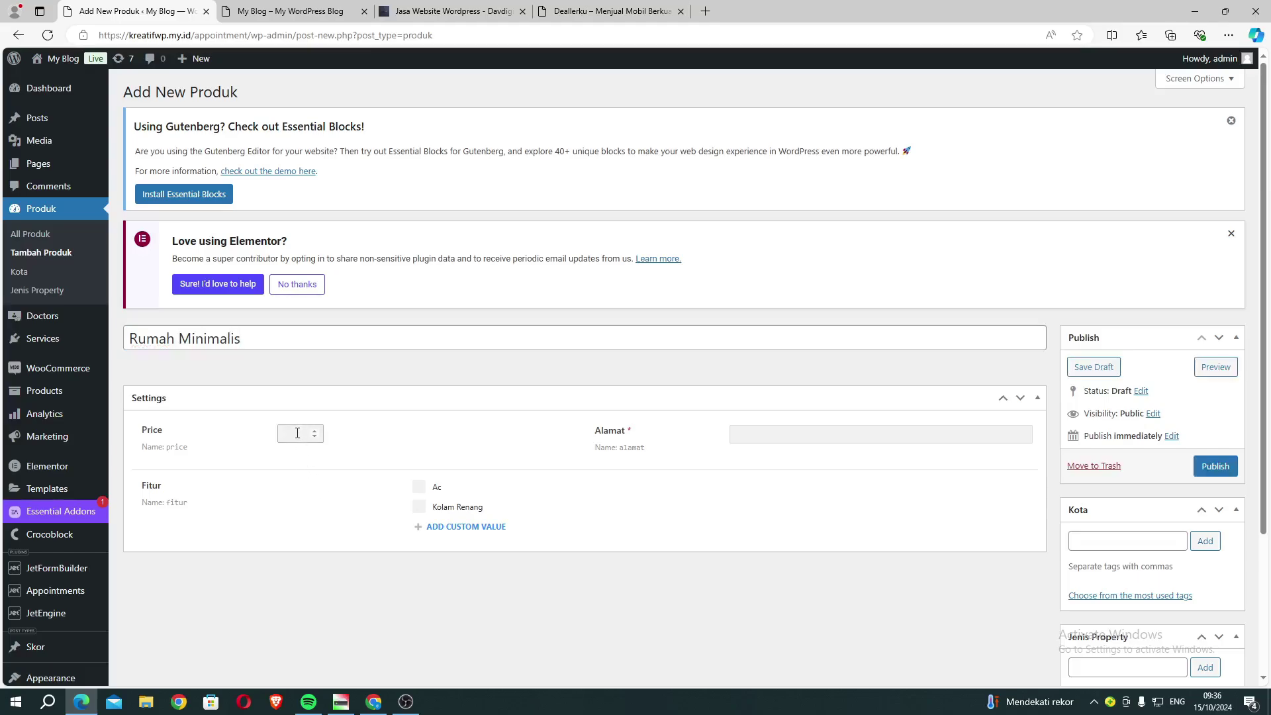
text(450)
text(000000)
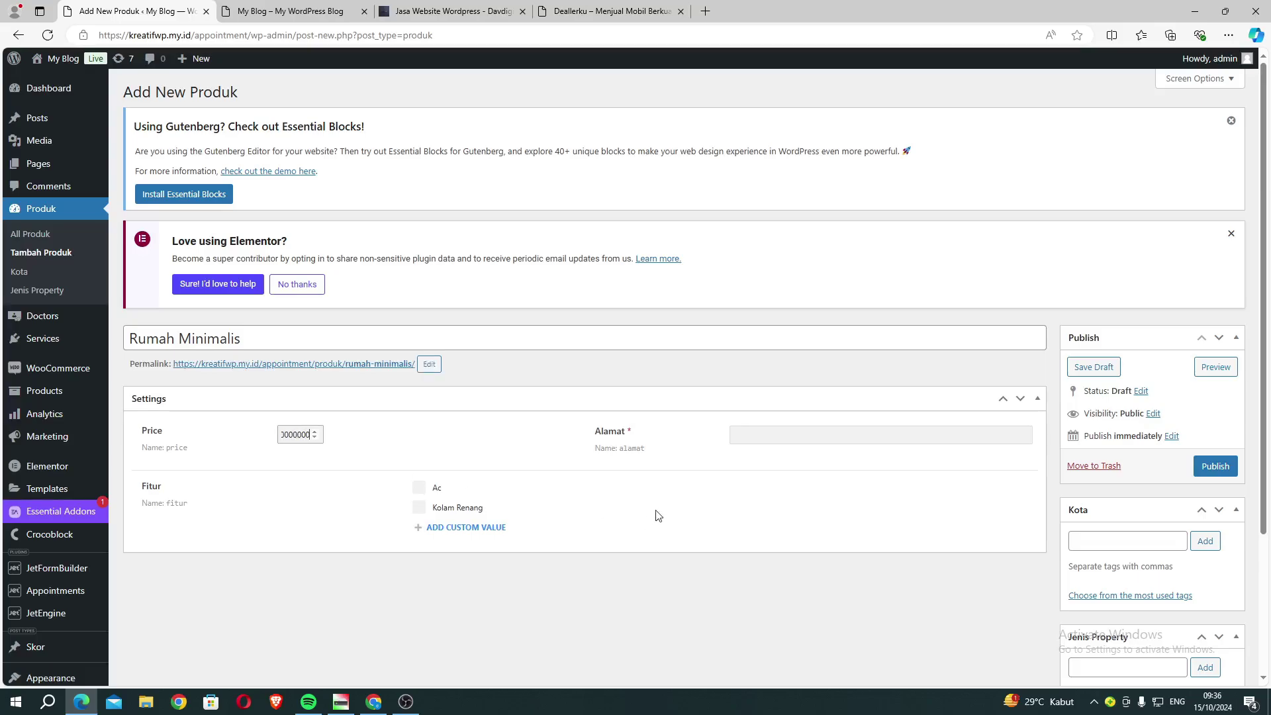
click(775, 442)
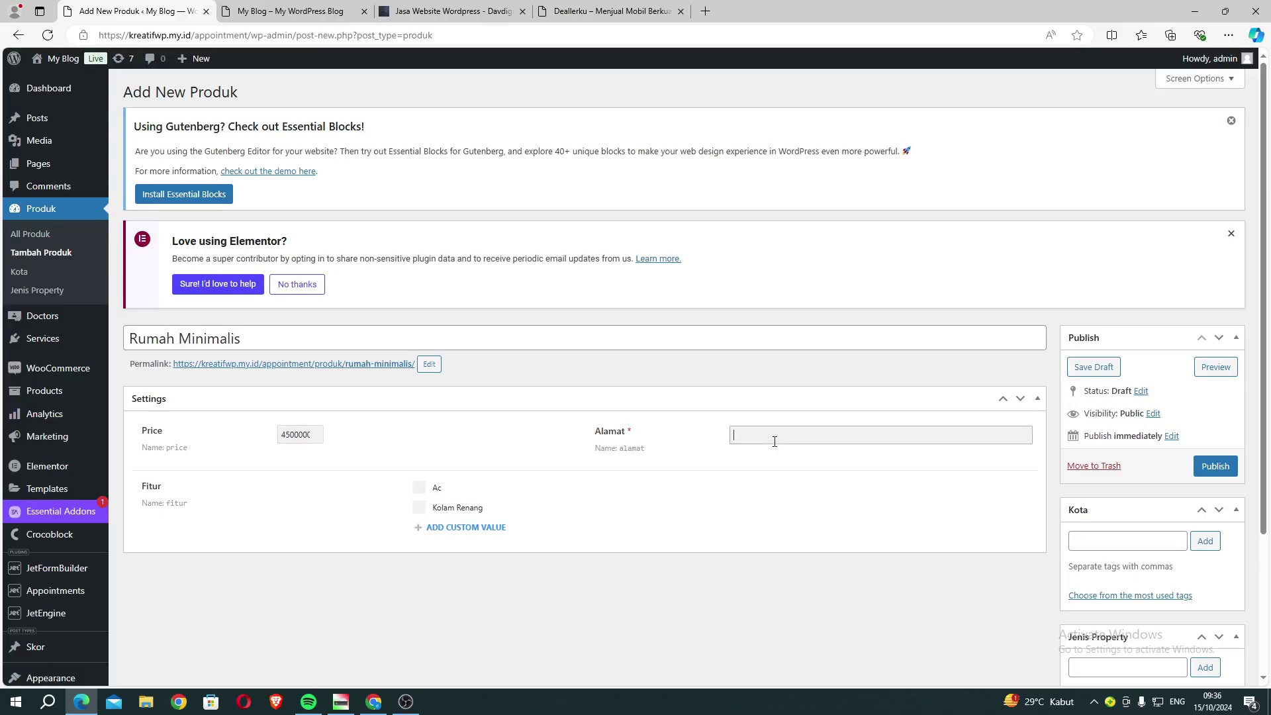
text(Helvetia, Medan)
- Enable the Ac and Kolam Renang features under Fitur and add the custom value "Pos Keamanan"
click(419, 491)
click(424, 507)
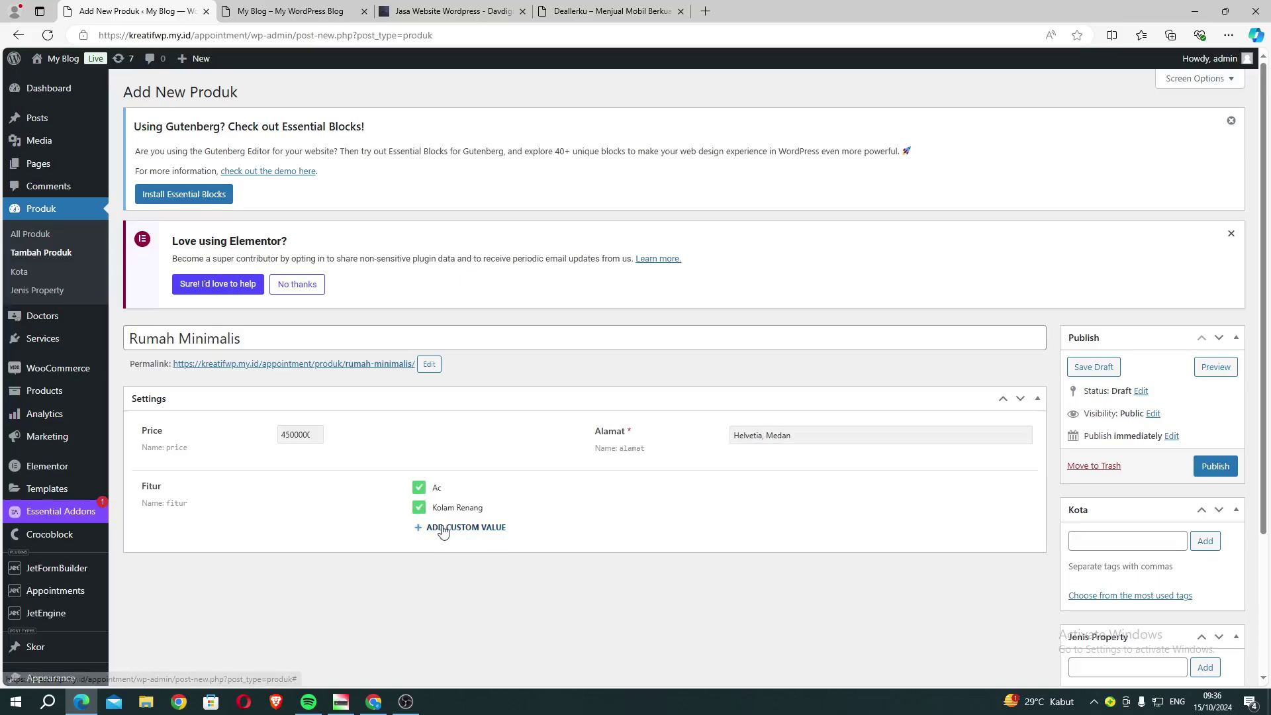
click(439, 528)
scroll(463, 533, down, 1)
click(467, 465)
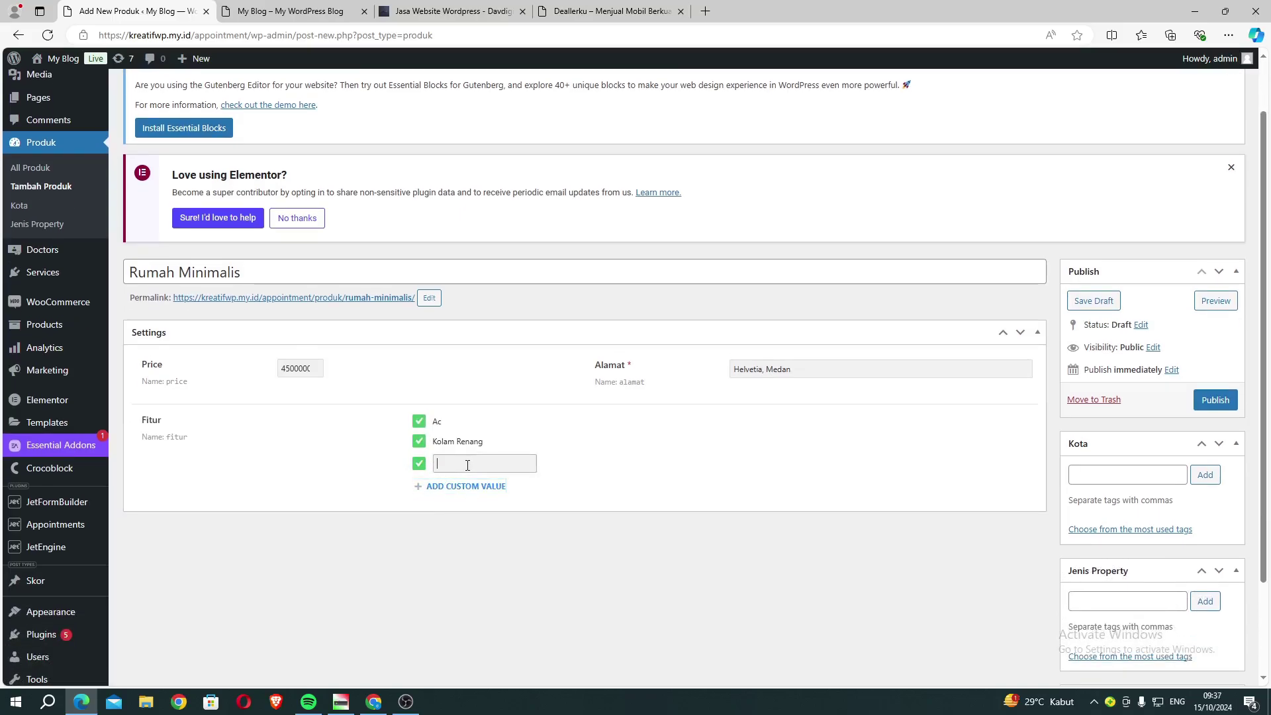
text(CCT)
key(BackSpace)
key(BackSpace)
text(Pe)
text(s Keamanan)
click(725, 513)
- Assign the Kota term Medan and the Jenis Property term Rumah to the product
scroll(956, 476, down, 3)
click(1092, 355)
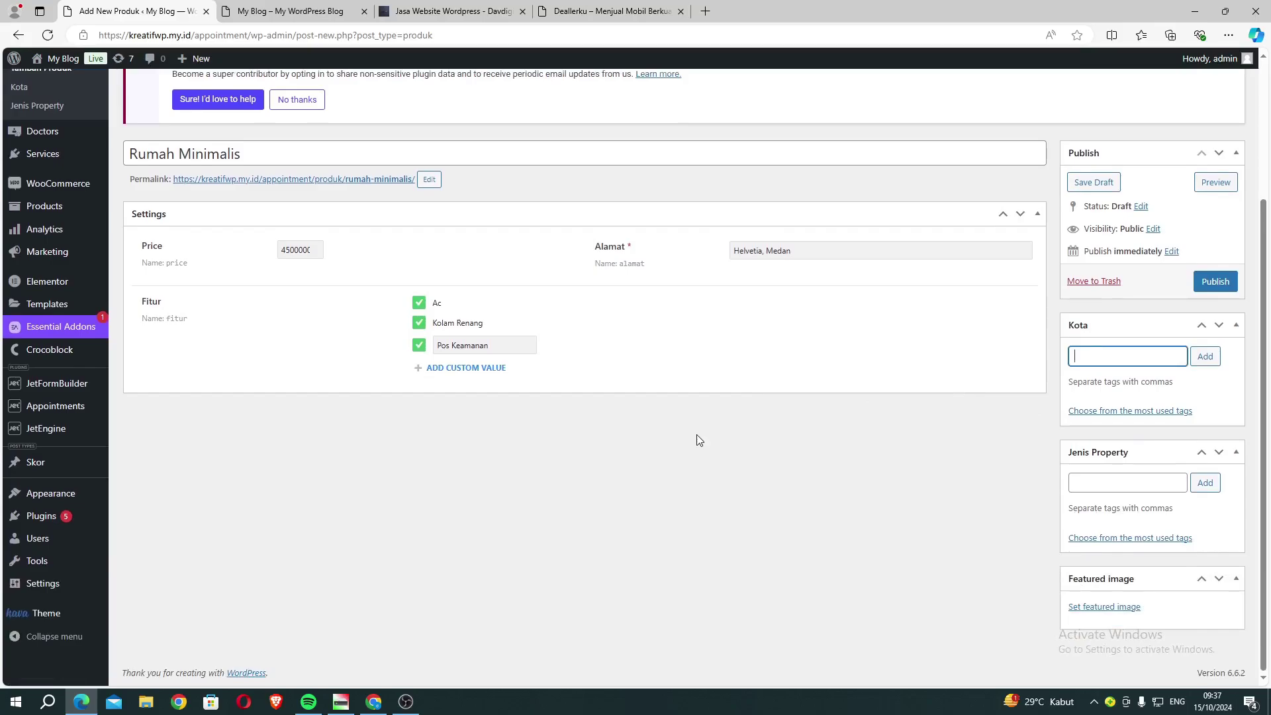
text(meda)
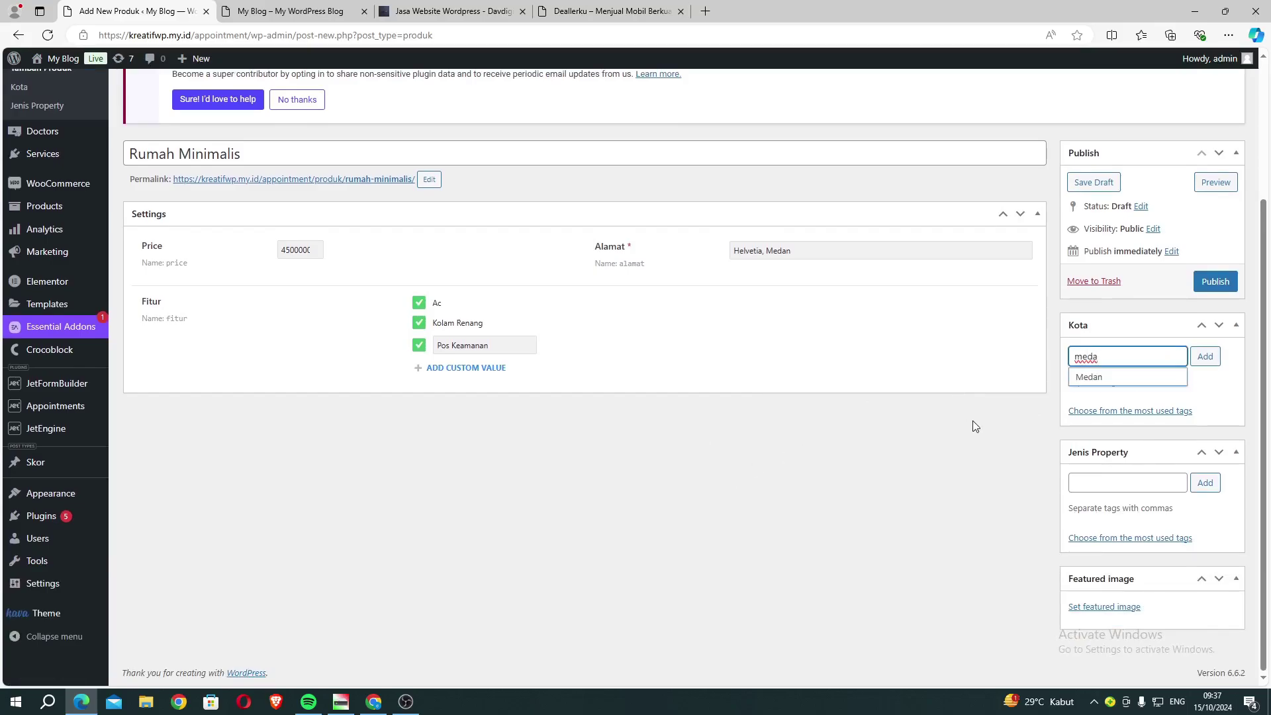
click(1117, 379)
click(1073, 482)
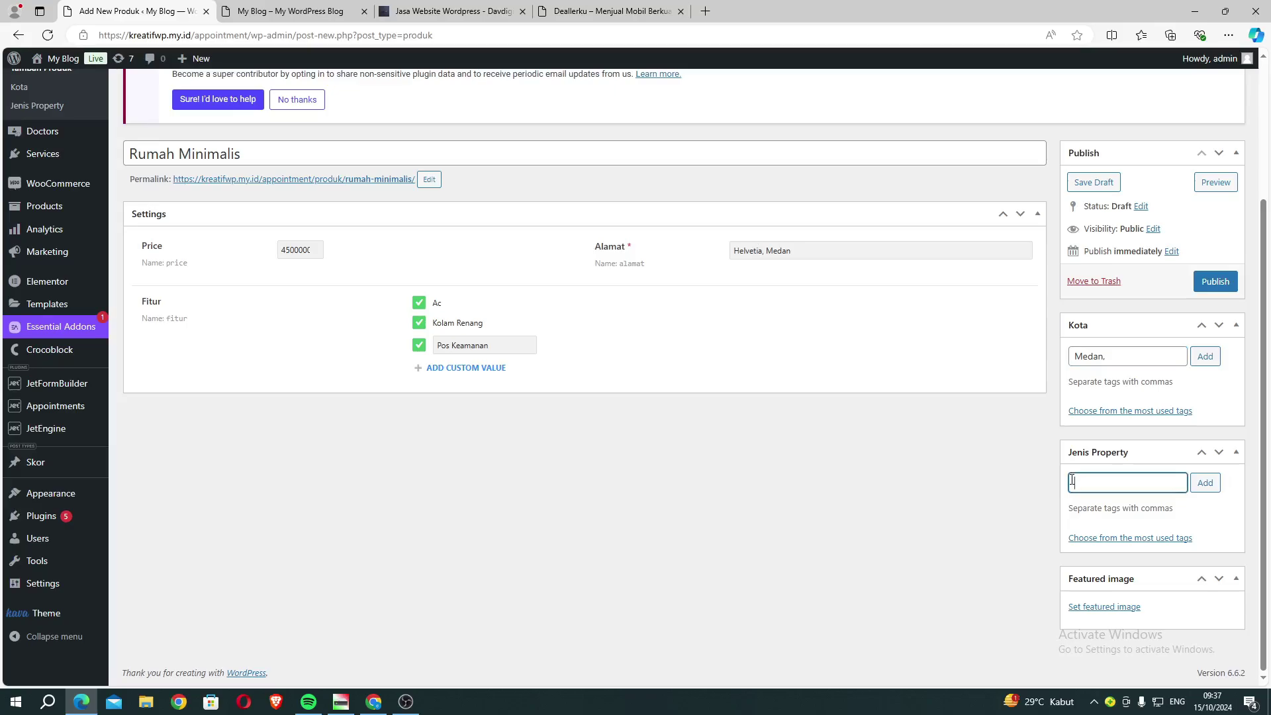
text(Rumah)
click(1080, 505)
- Upload the downloaded image residence-2219972_1280.jpg and set it as the product's featured image
click(1093, 607)
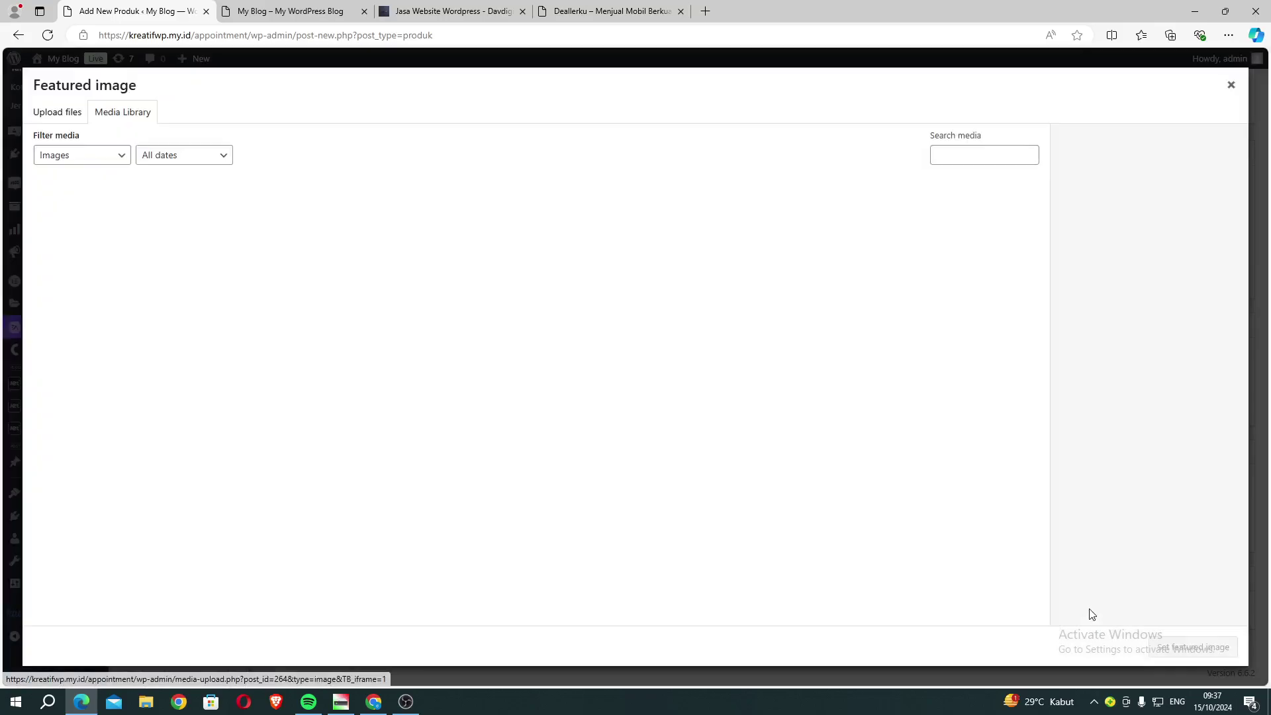
click(64, 117)
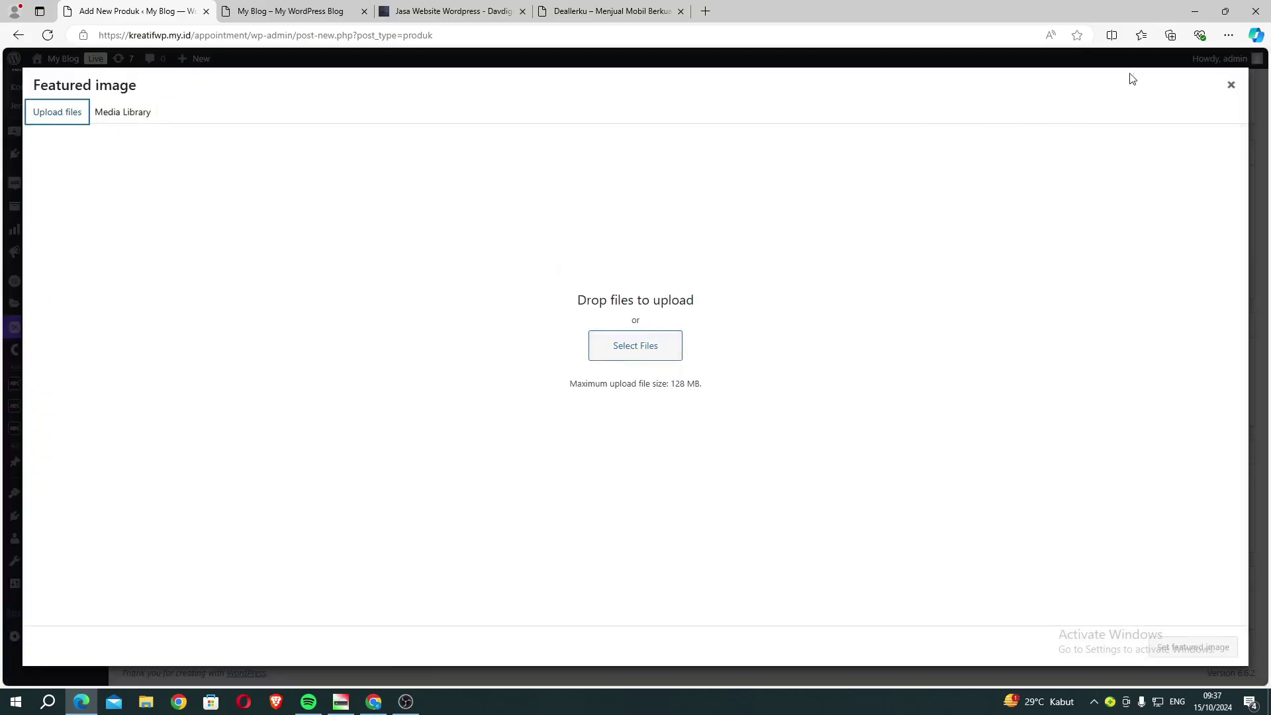
click(1229, 35)
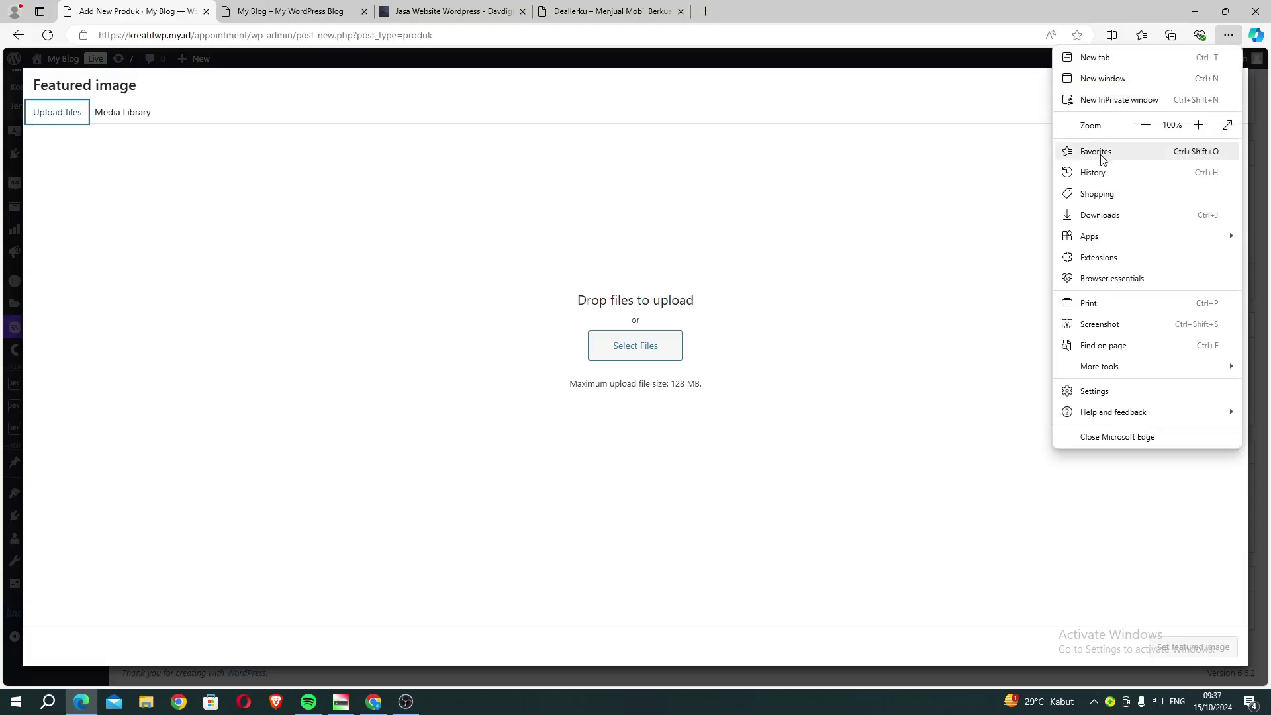
click(1092, 214)
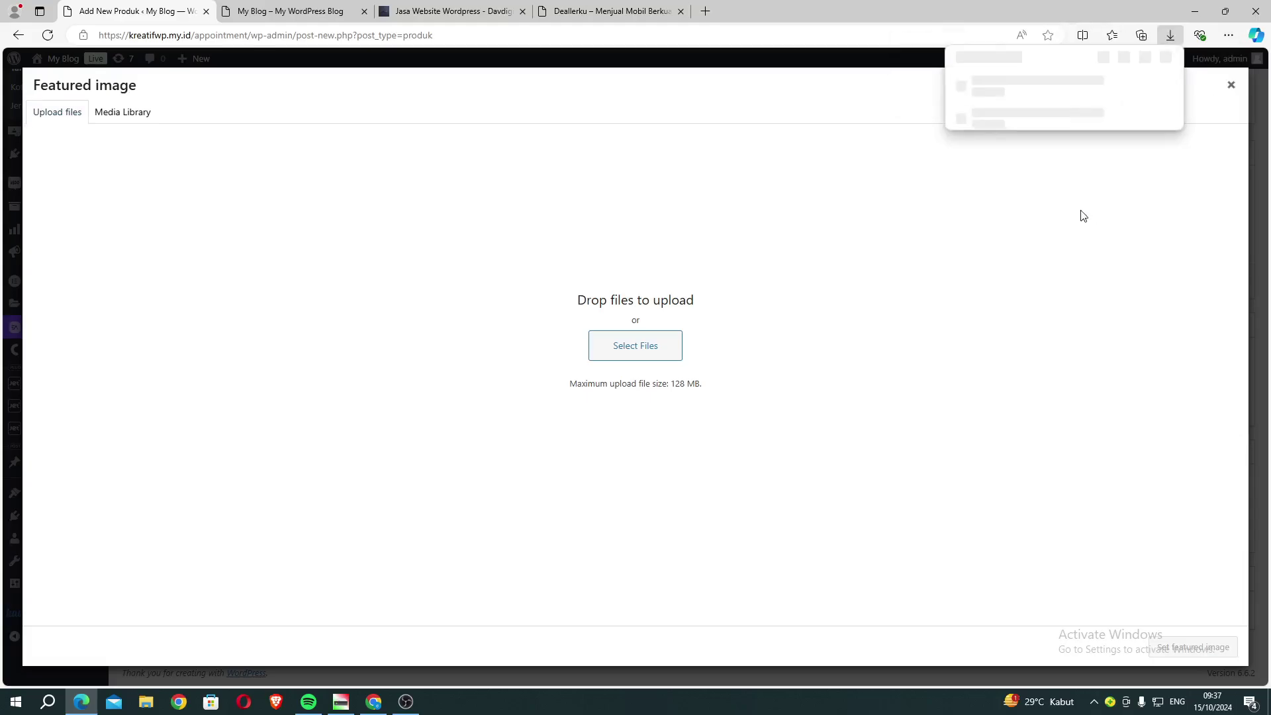
drag(984, 96, 578, 329)
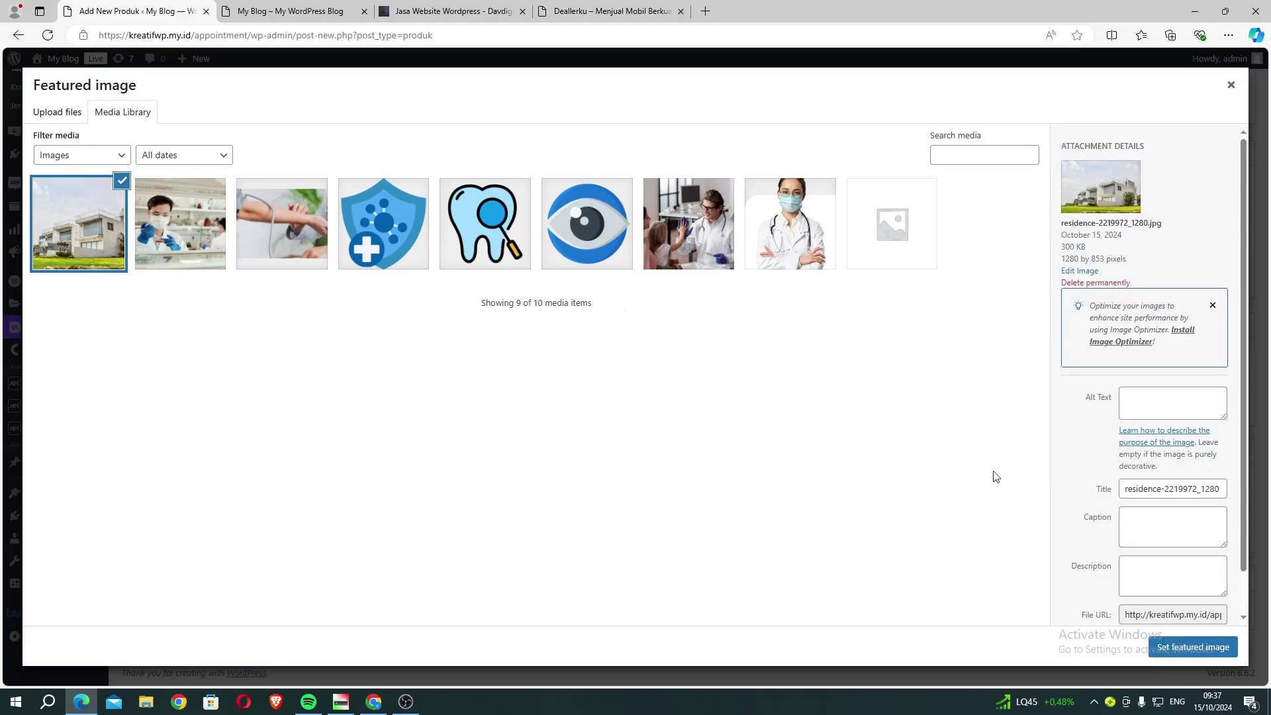
click(1168, 648)
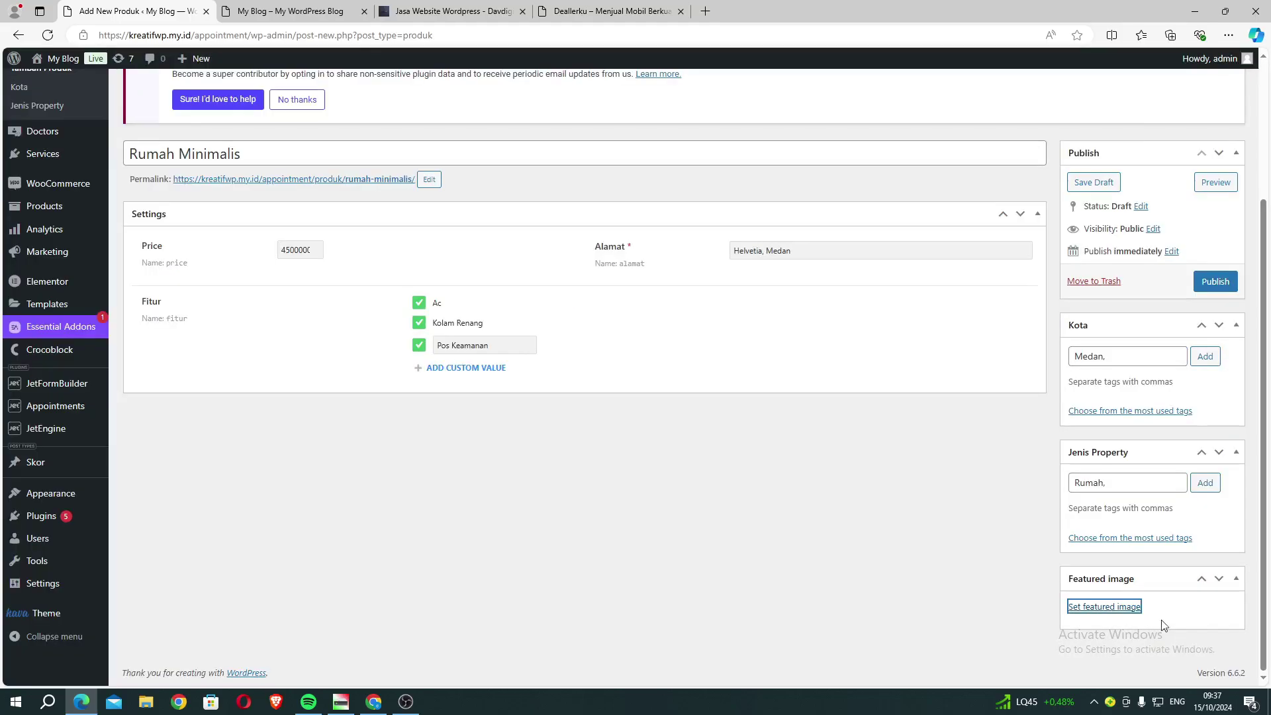
- Publish the Rumah Minimalis product
scroll(1149, 543, down, 2)
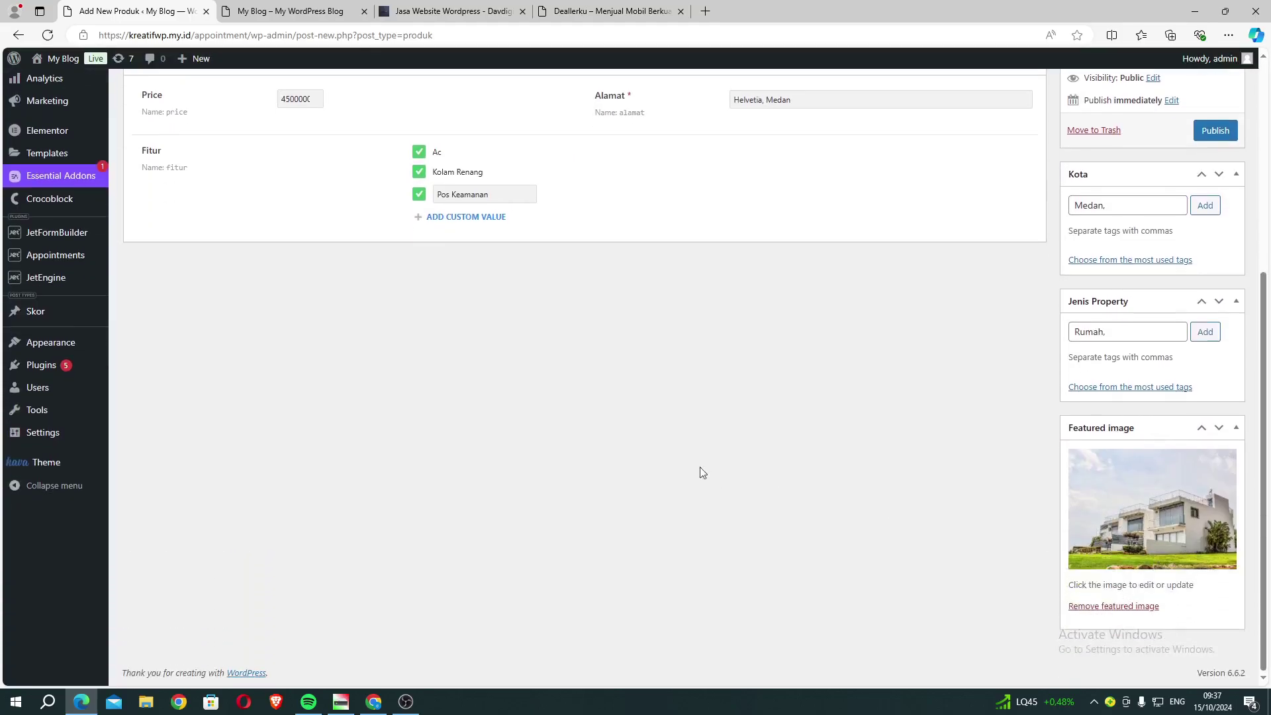
scroll(700, 474, up, 2)
click(1206, 267)
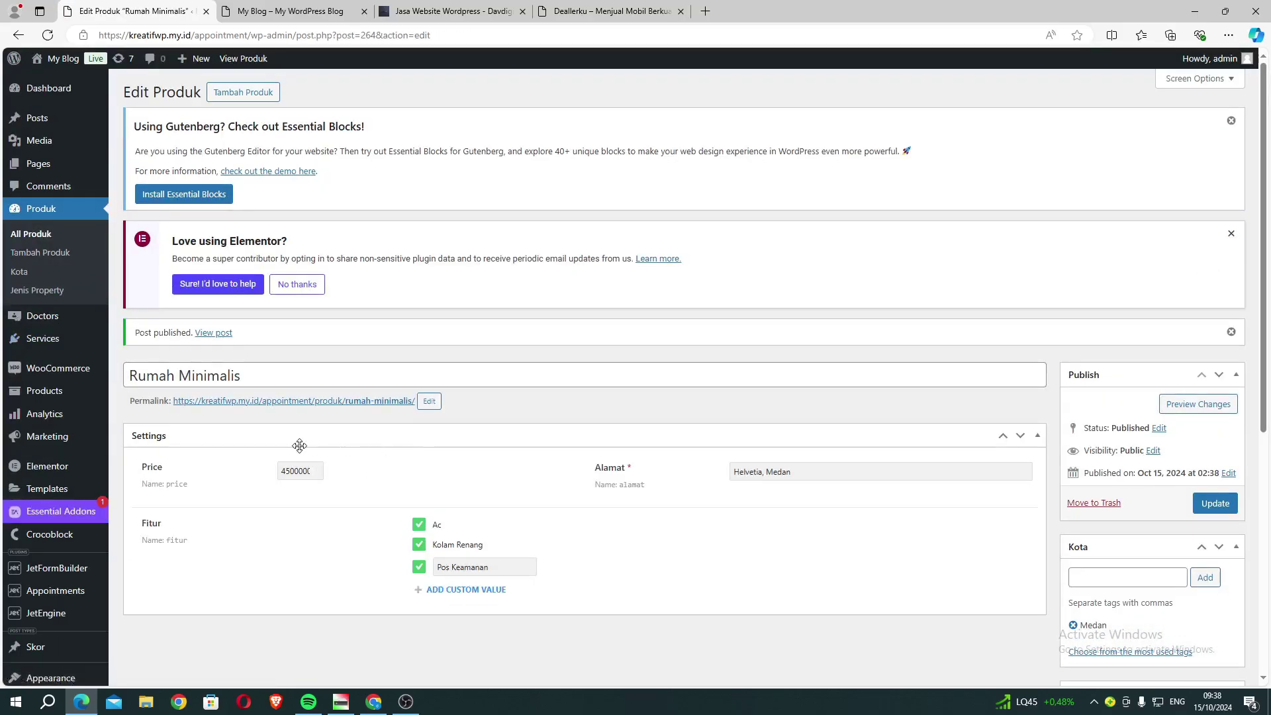
- Start a new JetEngine listing item with Posts as the listing source and Produk as the post type
scroll(26, 417, down, 2)
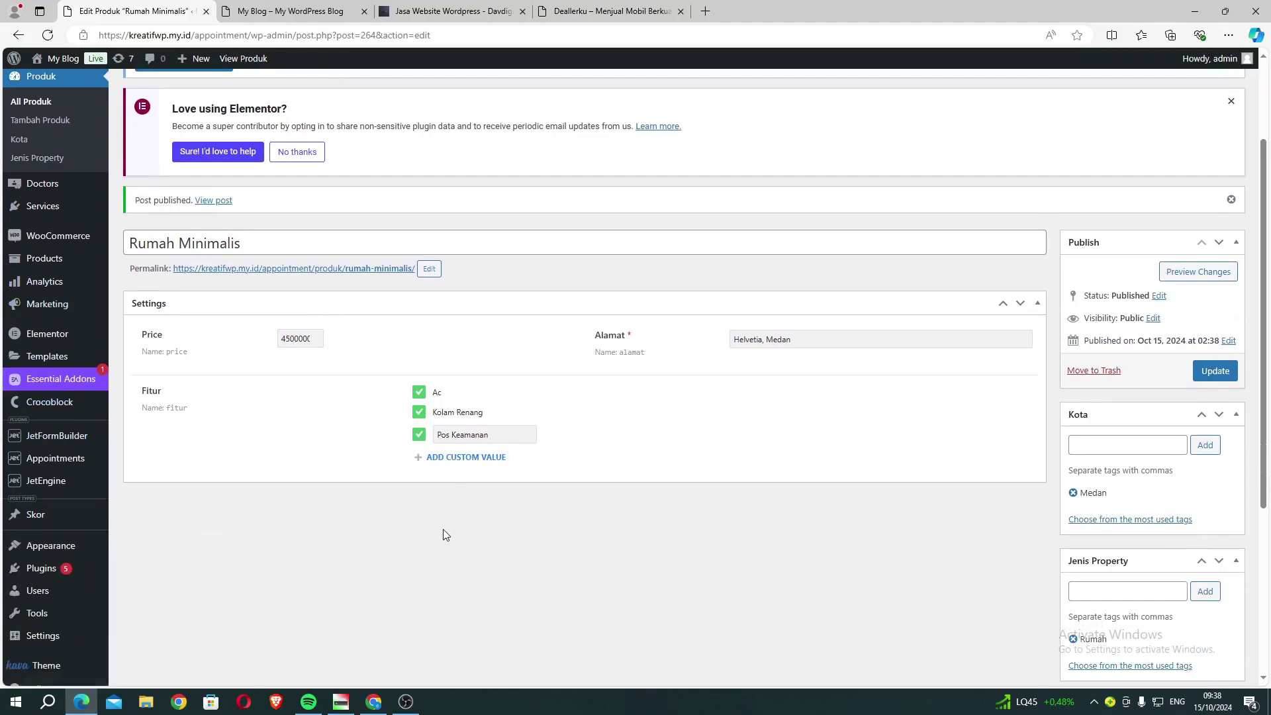
mouse_move(98, 487)
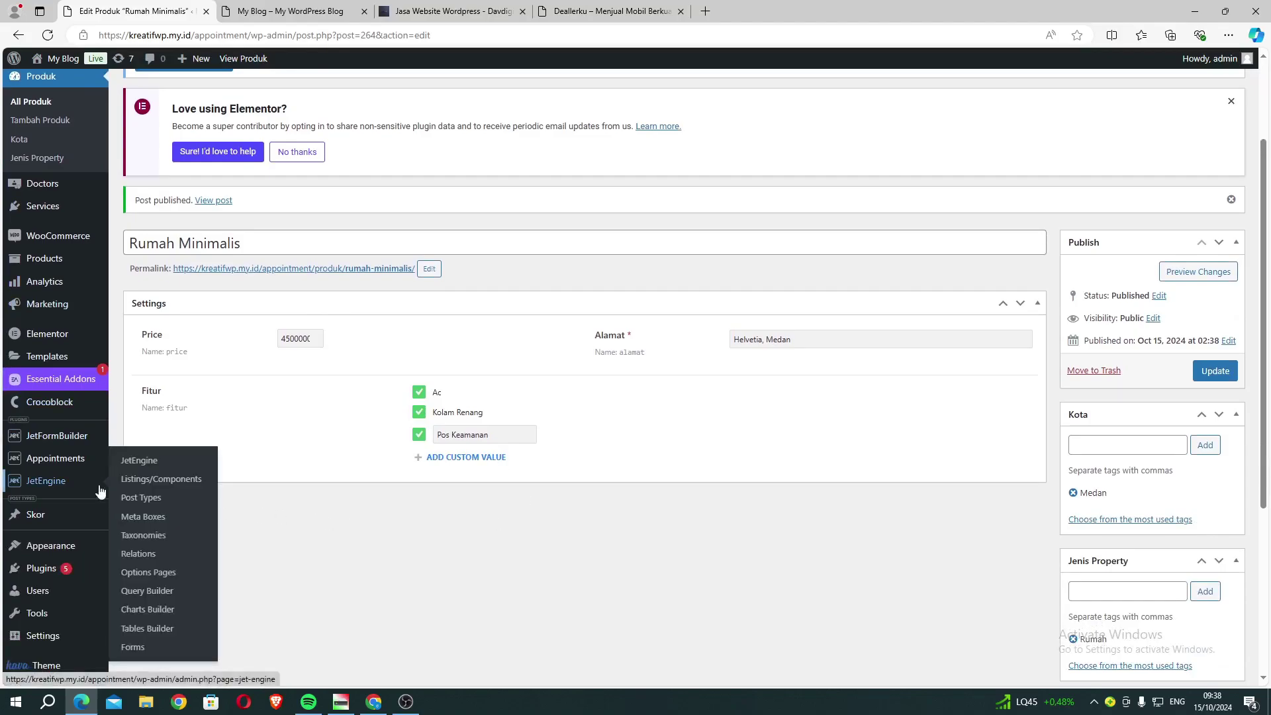
click(166, 481)
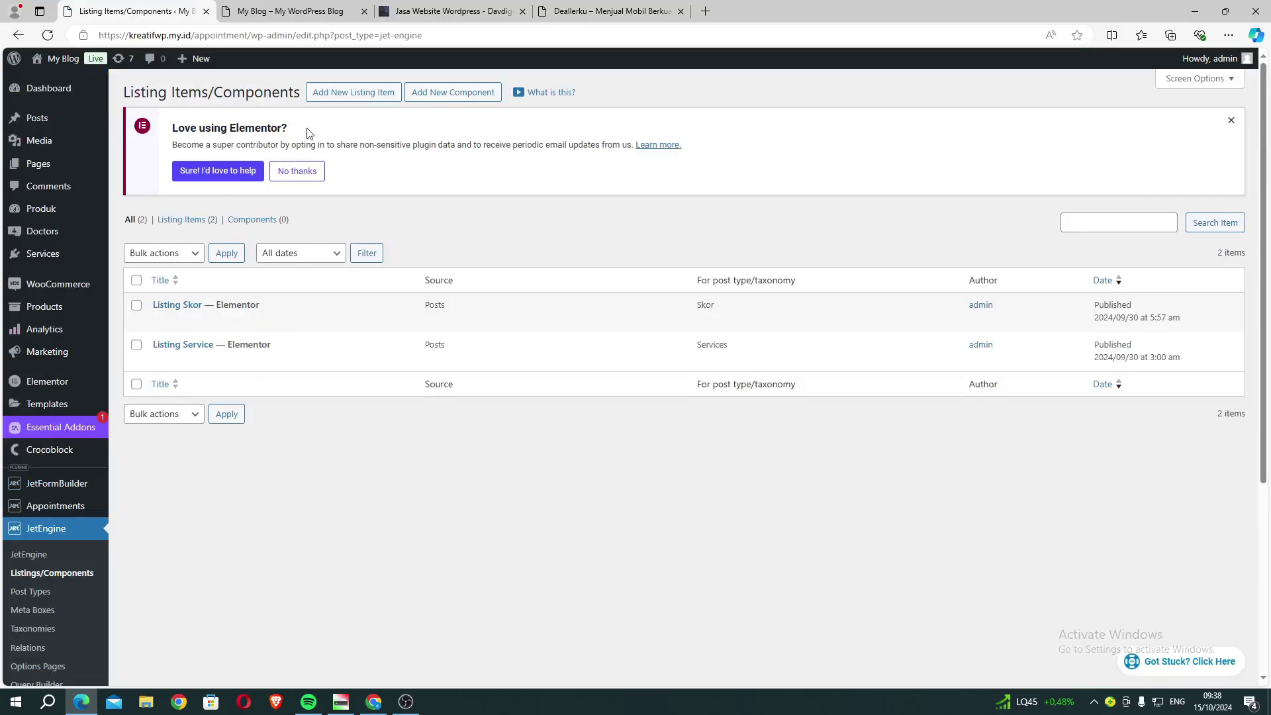
click(327, 96)
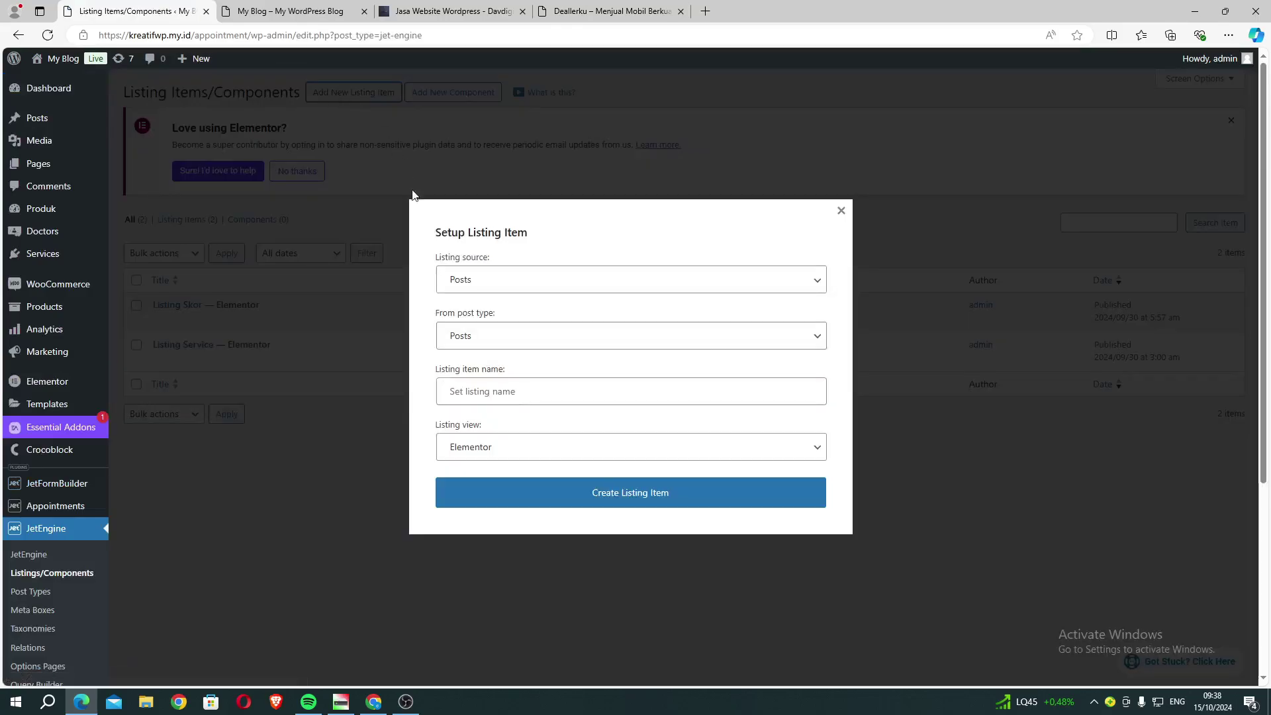
click(455, 278)
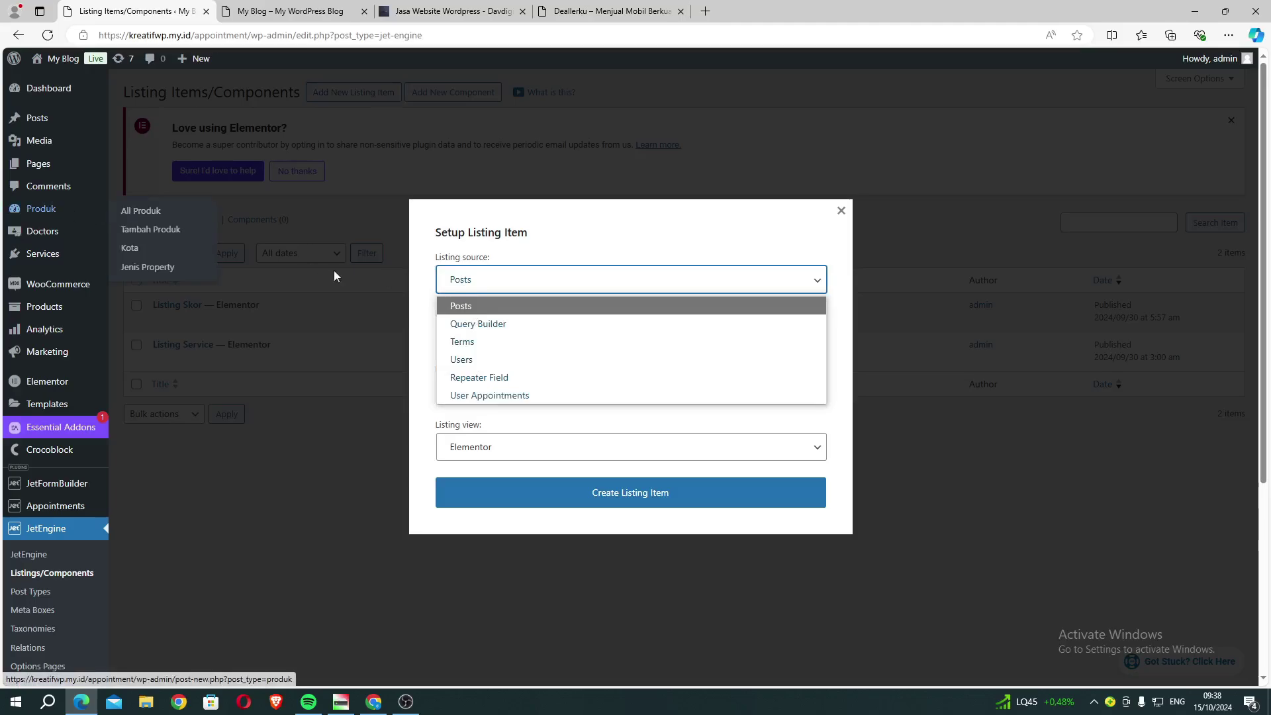
click(459, 299)
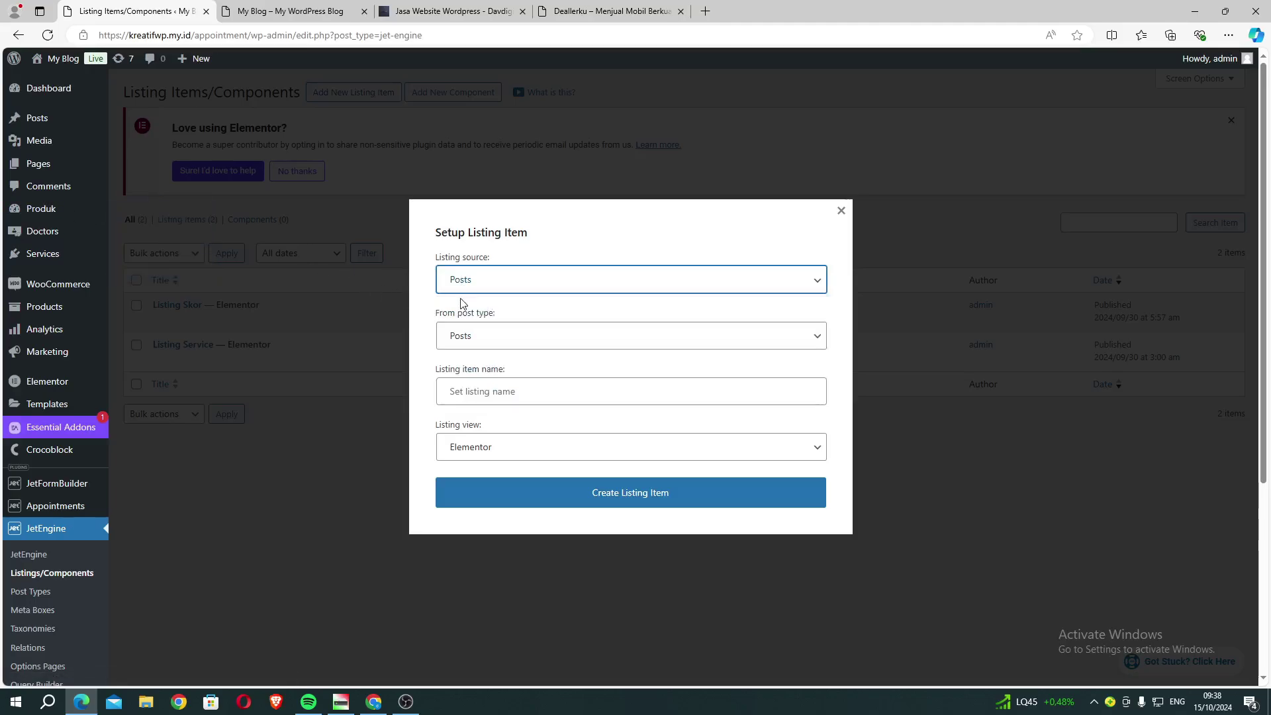
click(463, 342)
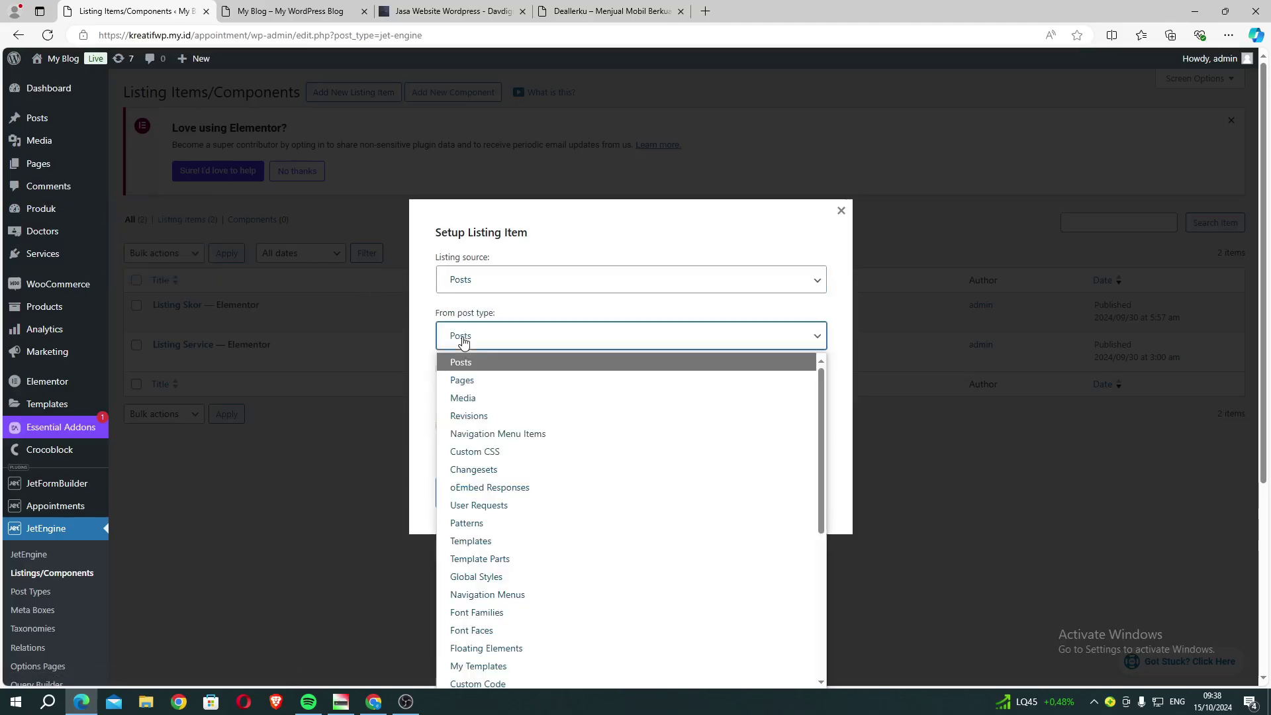
scroll(488, 576, down, 5)
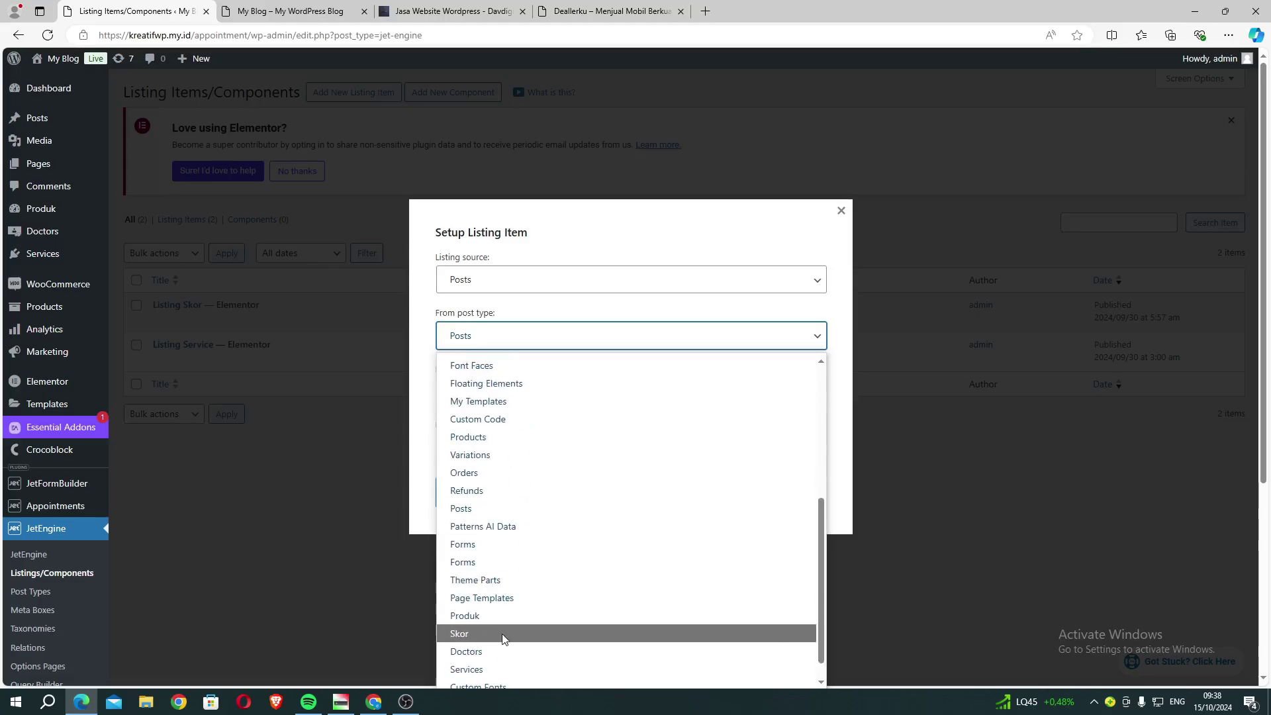
click(500, 616)
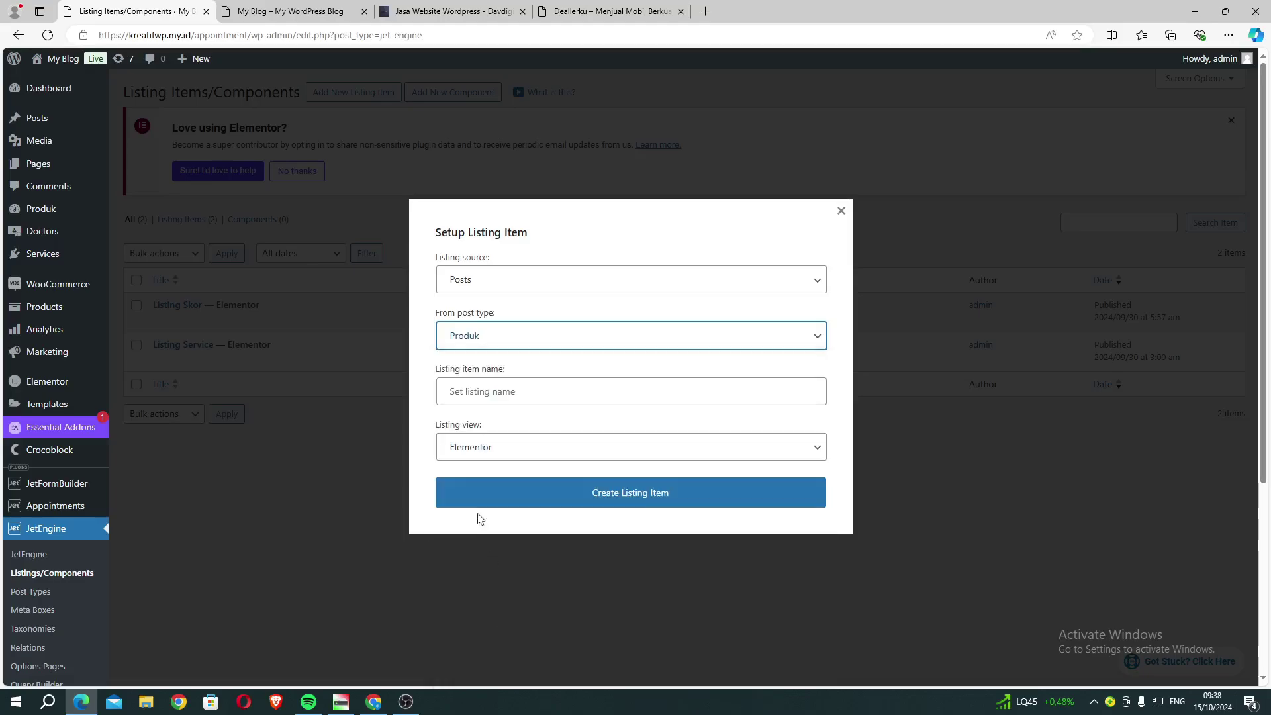
- Name the listing item "Listing Produk", keep Elementor as the listing view, and create it
click(465, 392)
text(Listin)
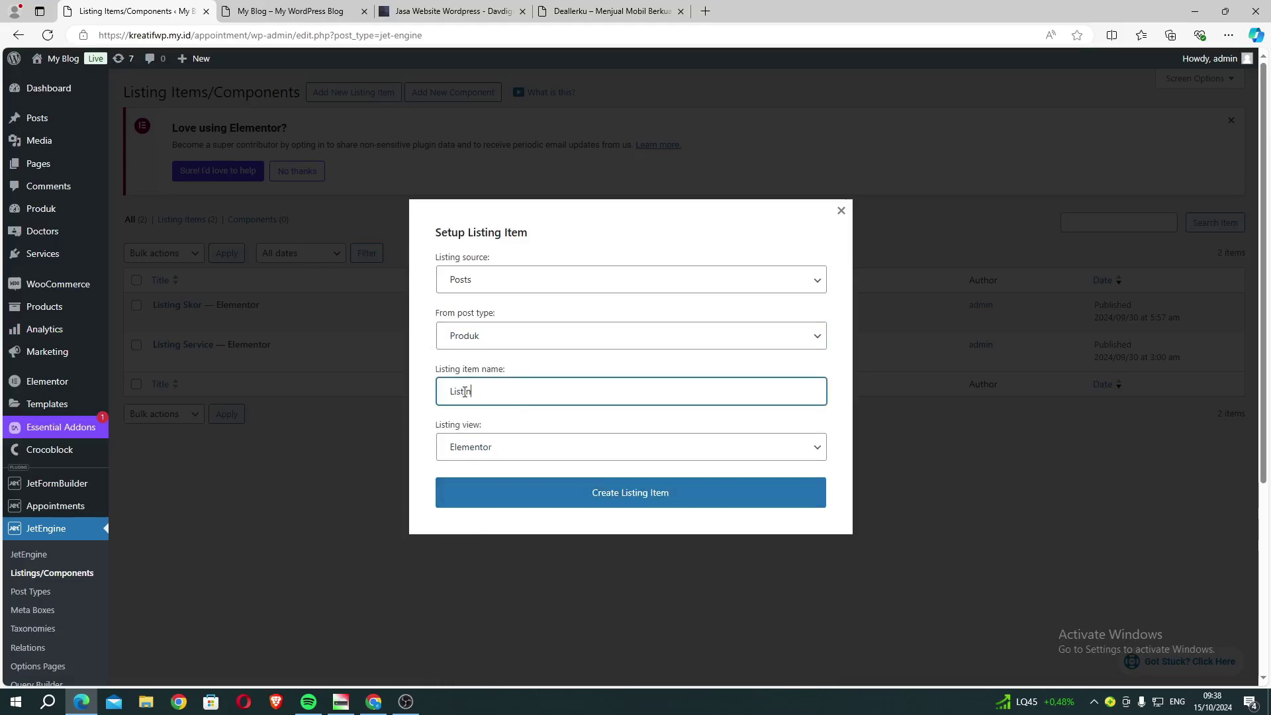
text(g Produk)
click(468, 450)
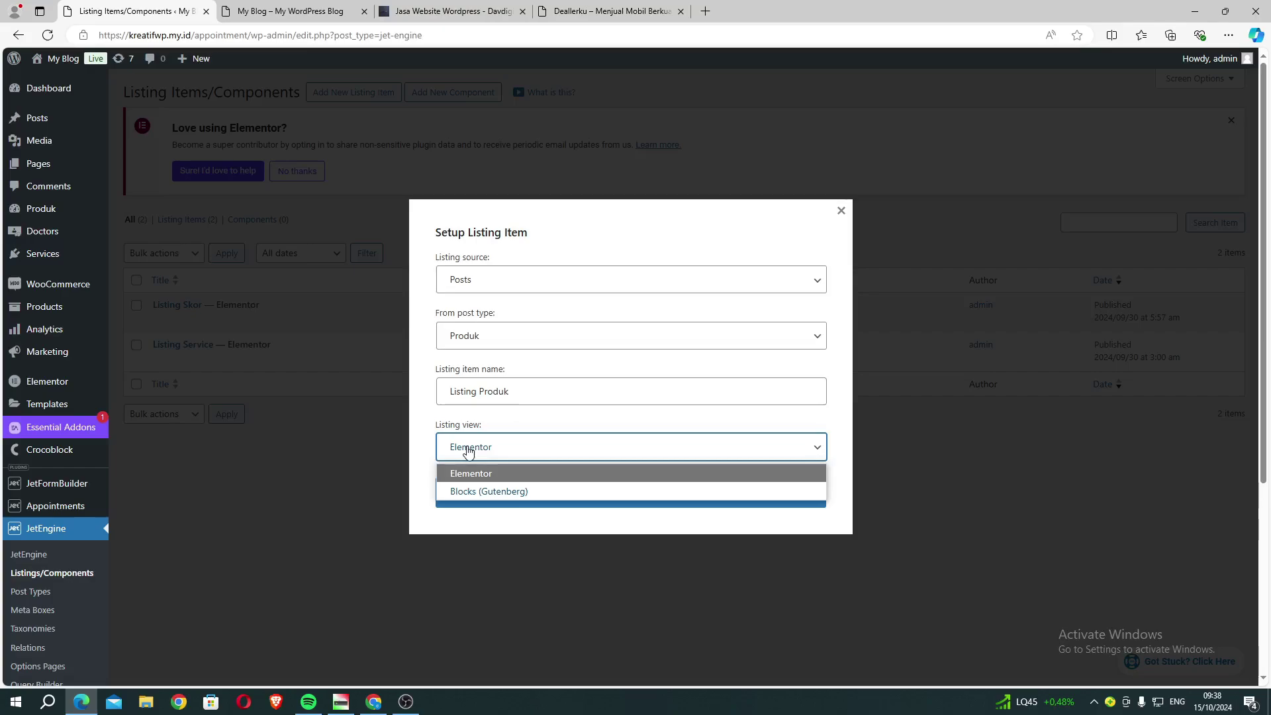
click(487, 427)
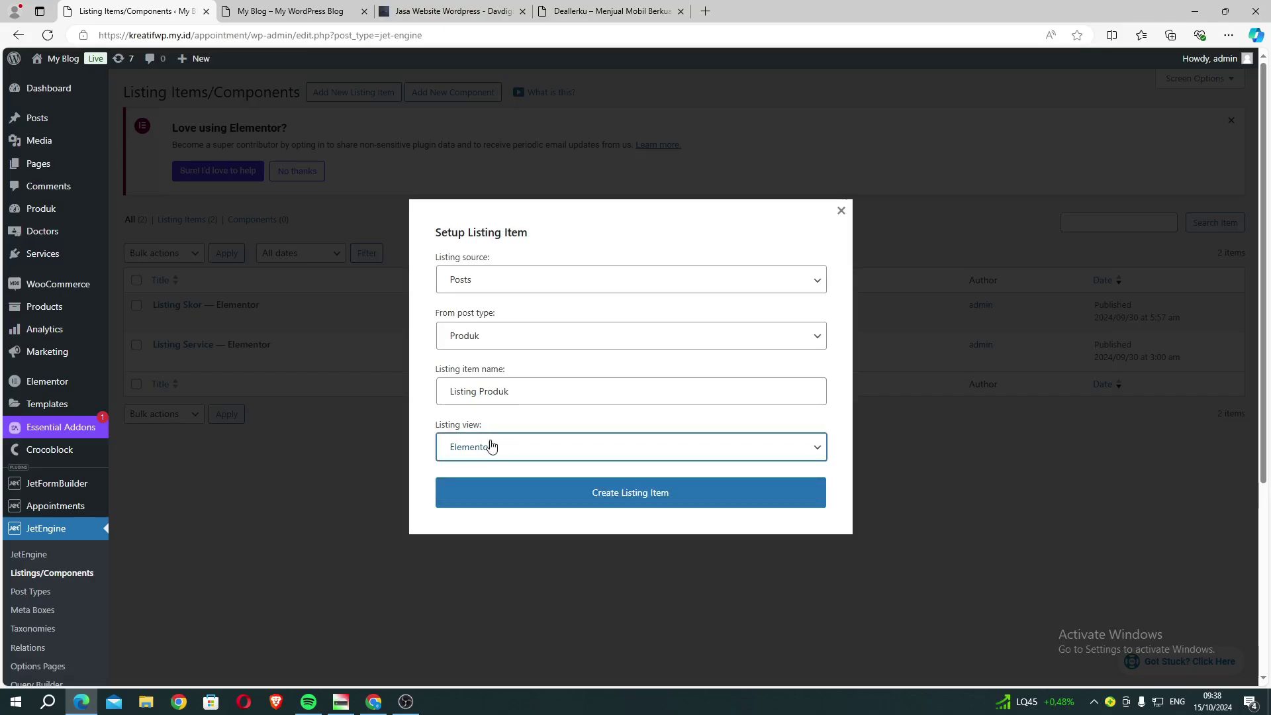
click(491, 450)
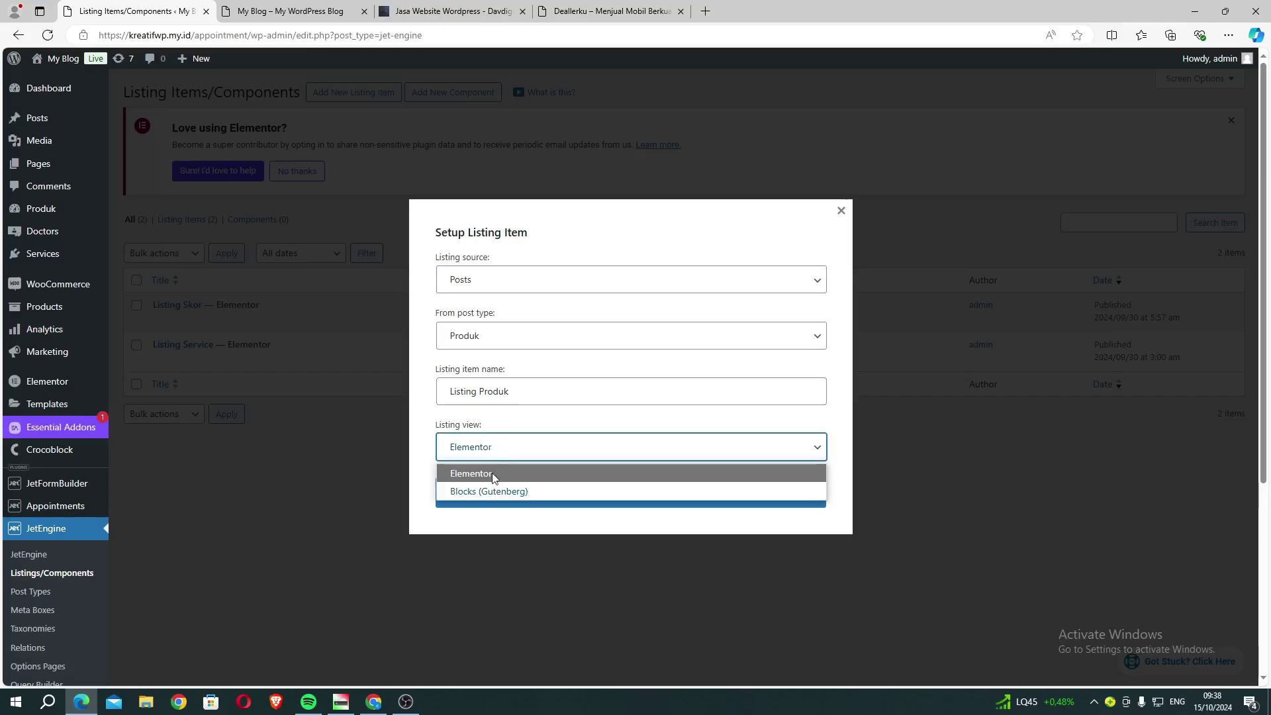
click(489, 470)
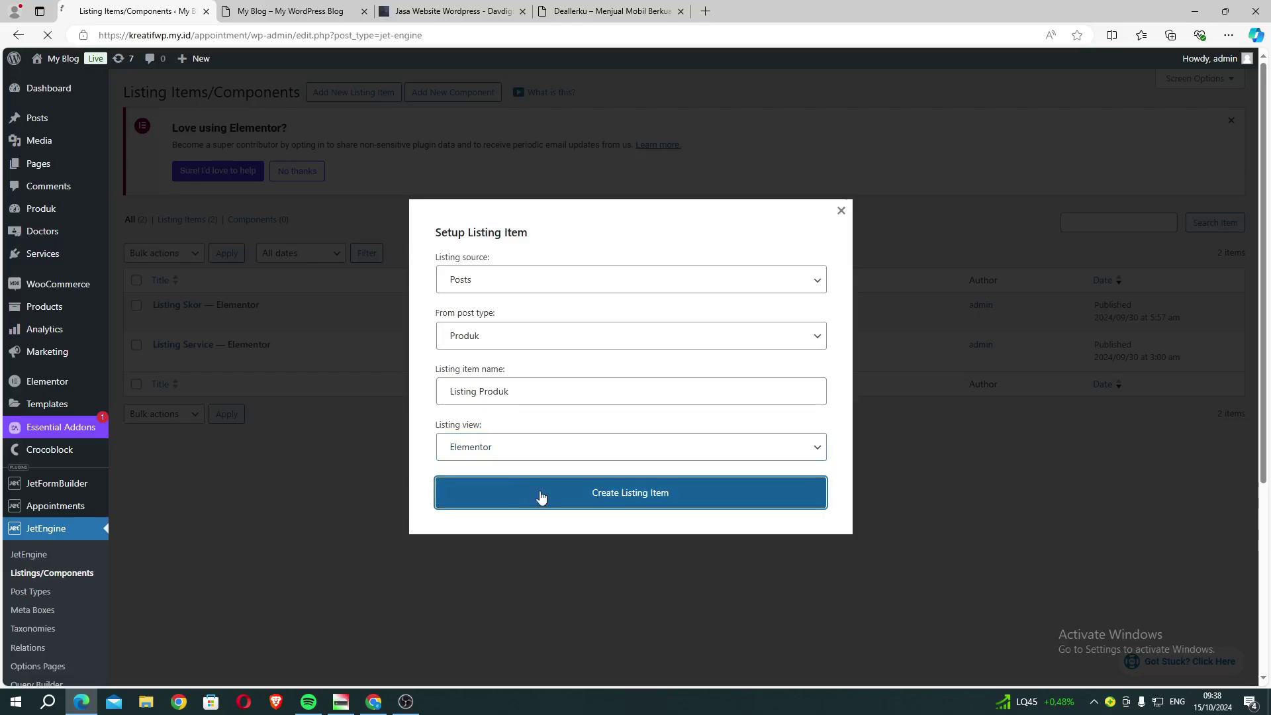
click(605, 478)
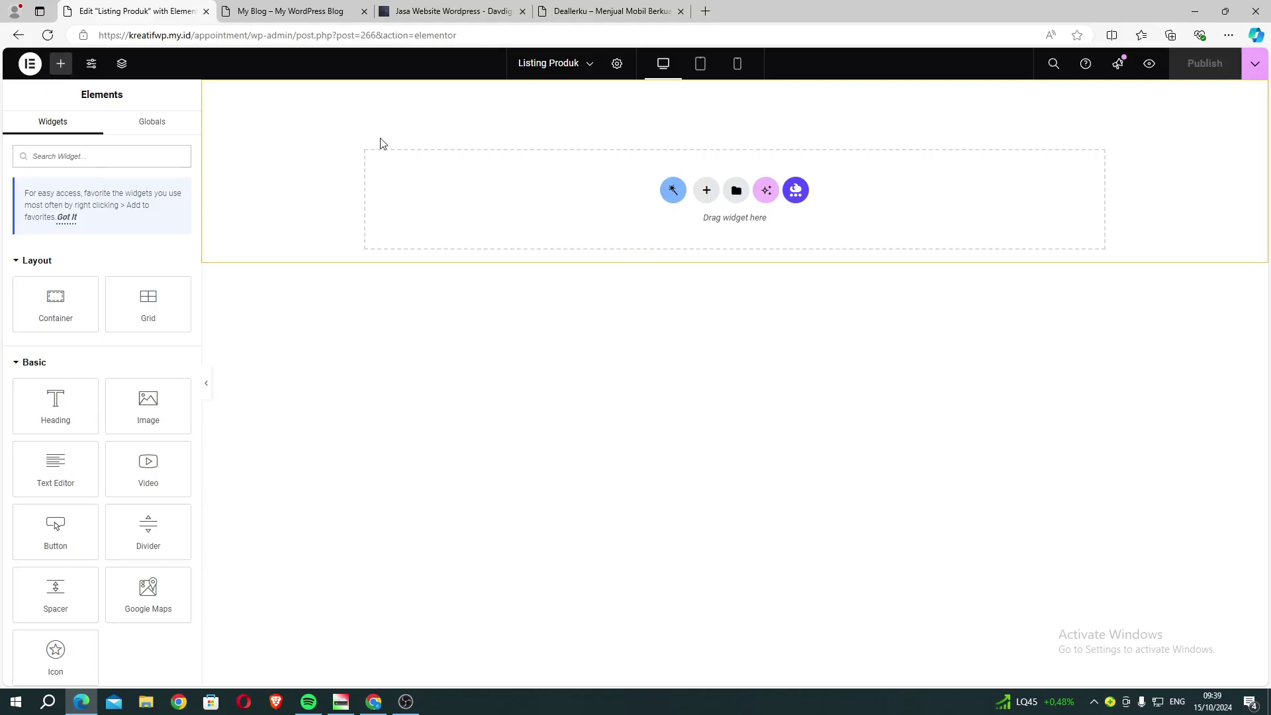
- Set the preview width to 350 in the listing settings of the Listing Produk item
click(617, 73)
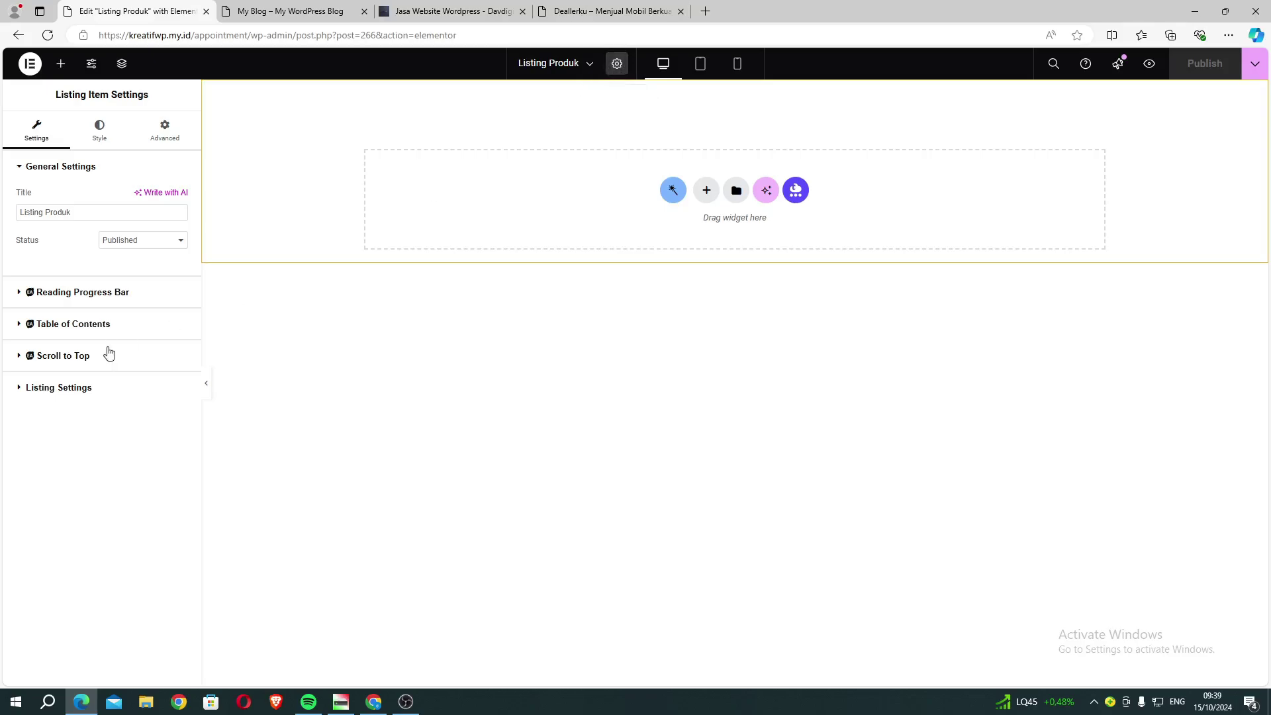
click(99, 387)
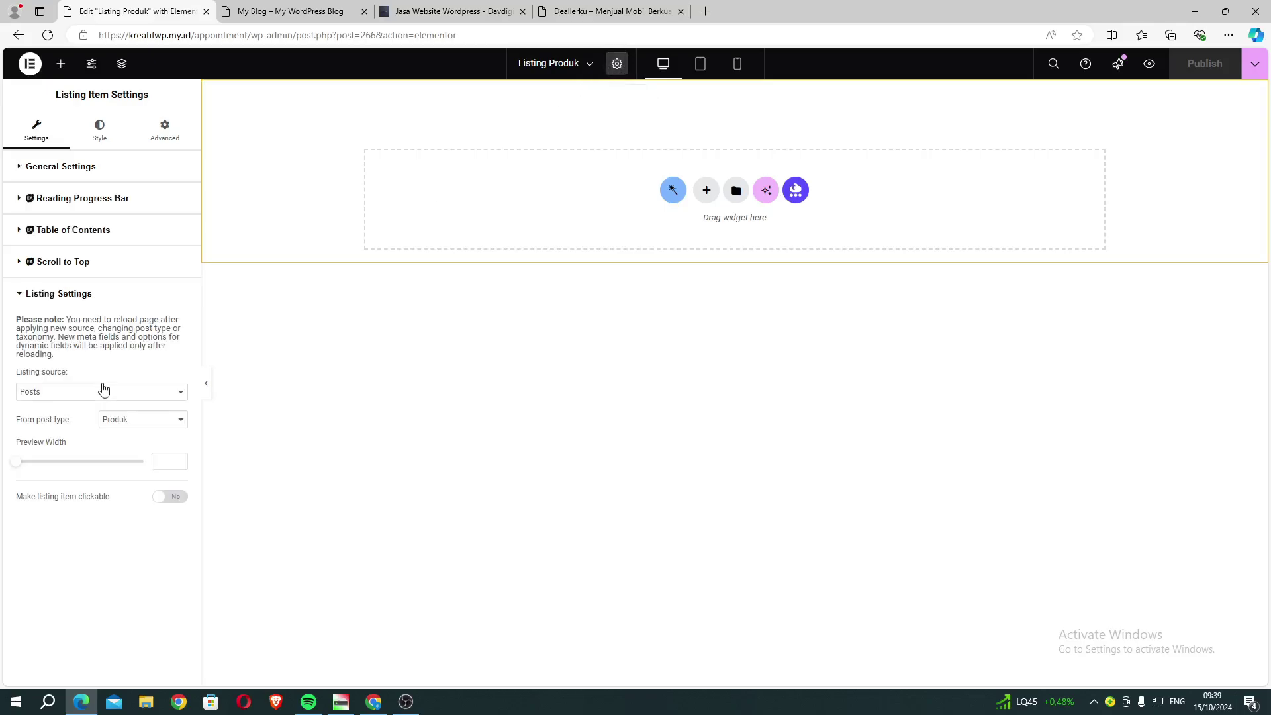
click(168, 458)
text(350)
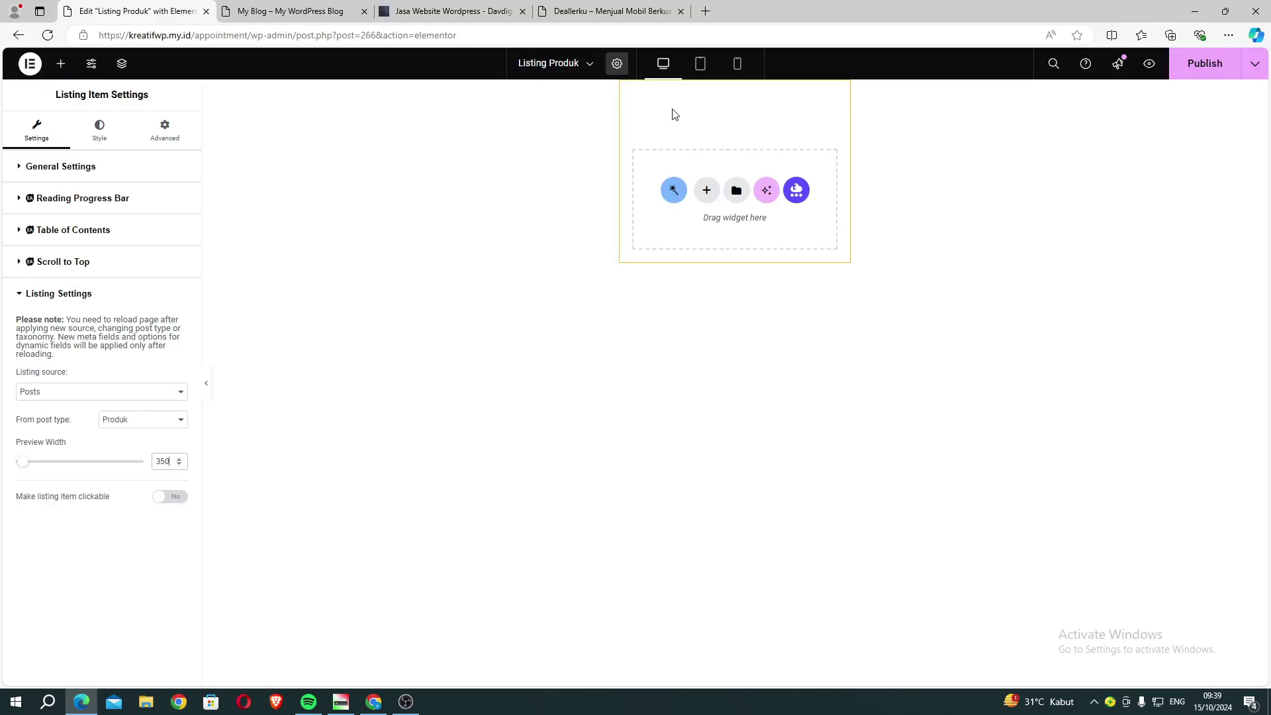
- Make the listing item clickable with Permalink as the link source and publish the changes
click(169, 498)
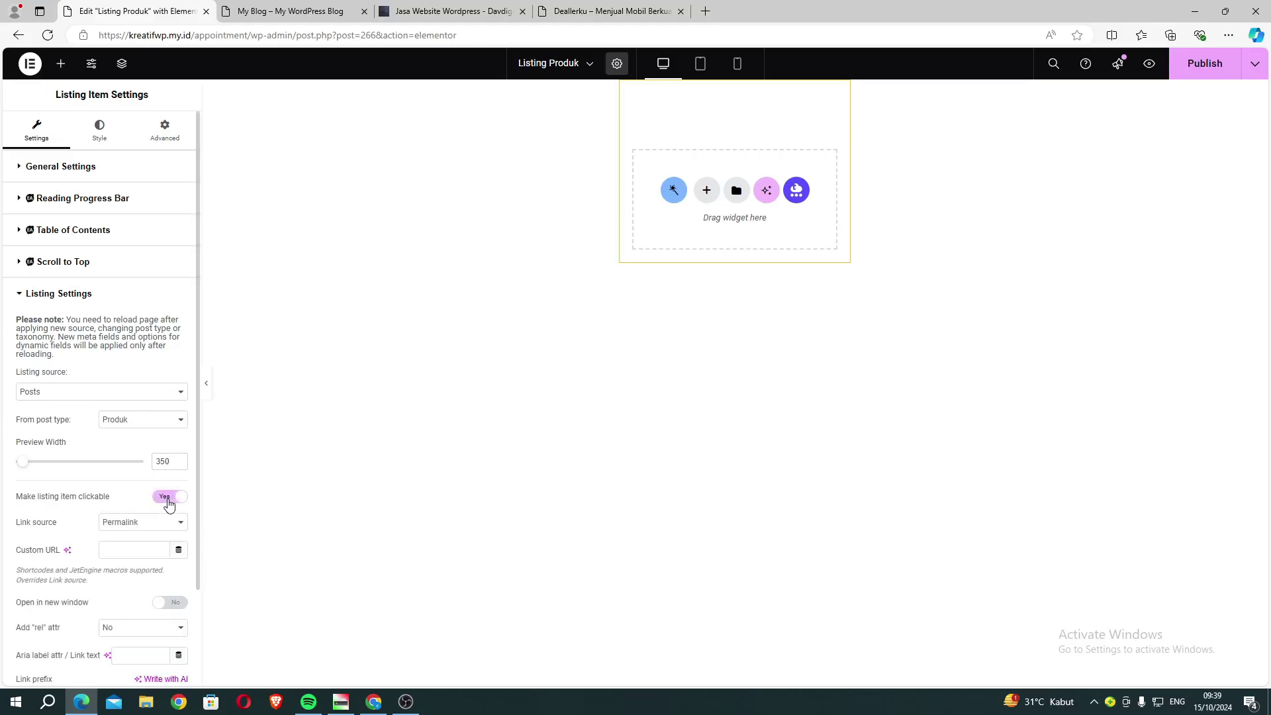
click(131, 535)
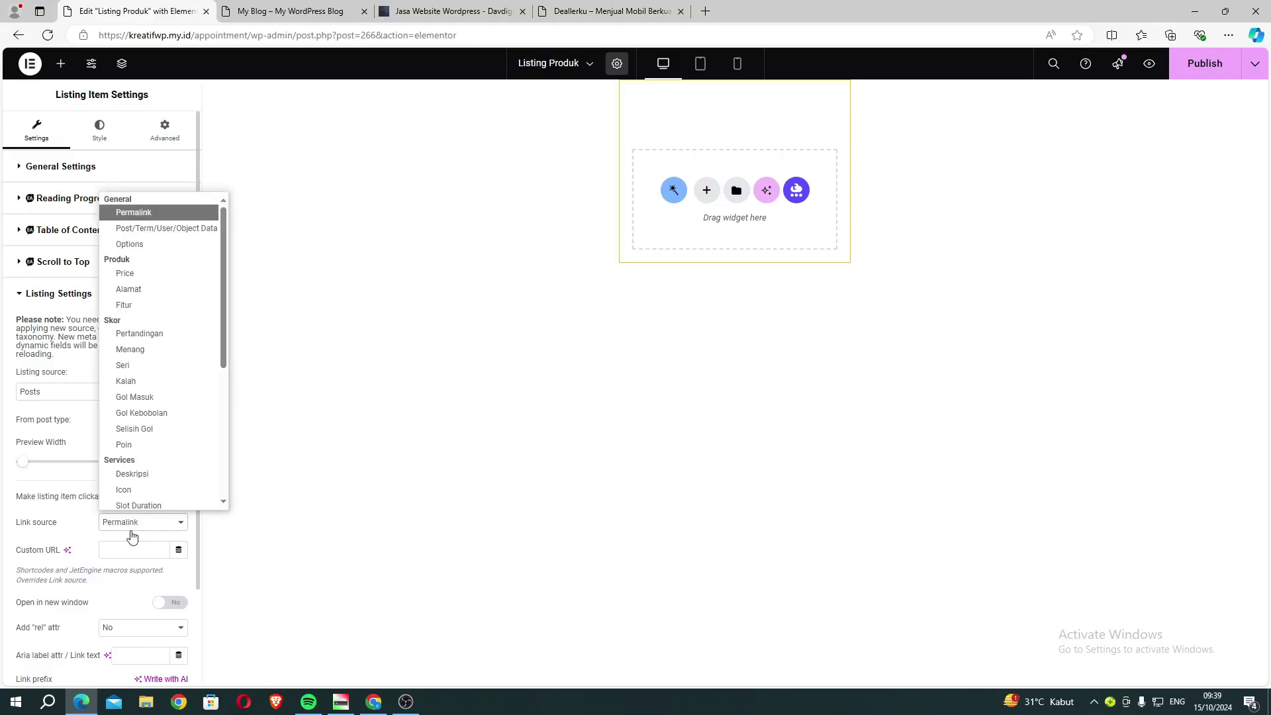
click(94, 536)
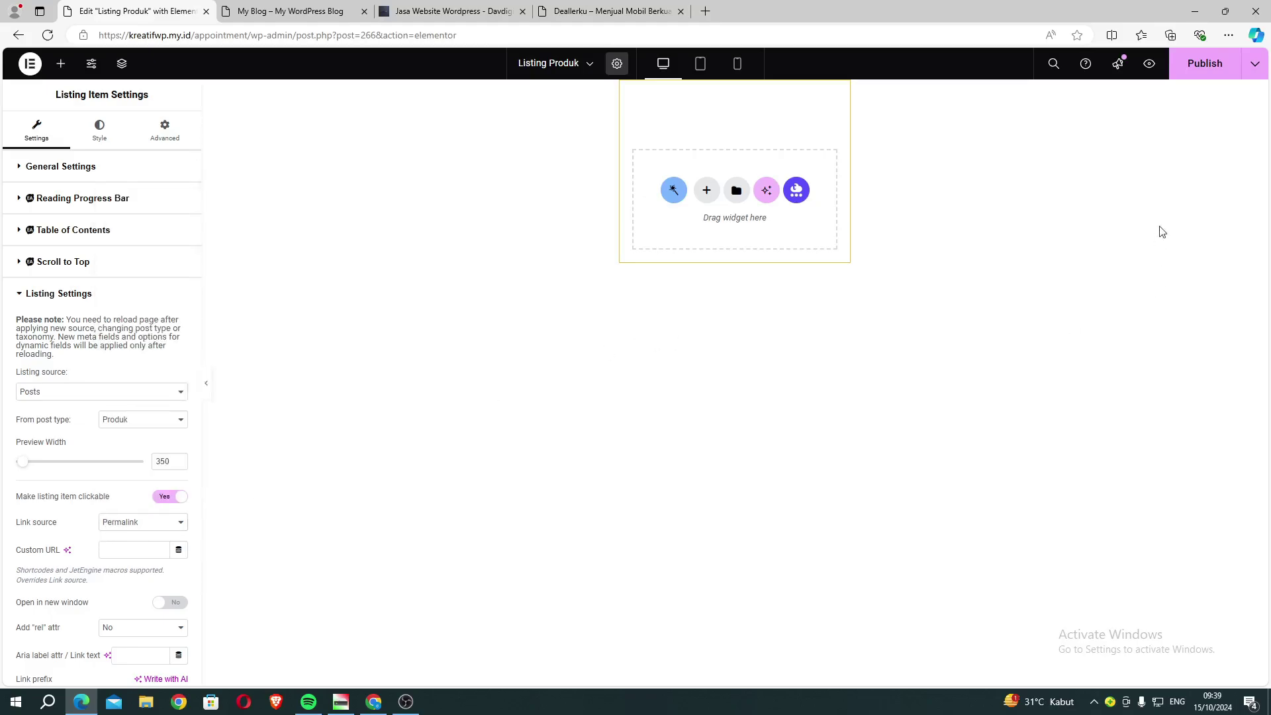
click(1206, 77)
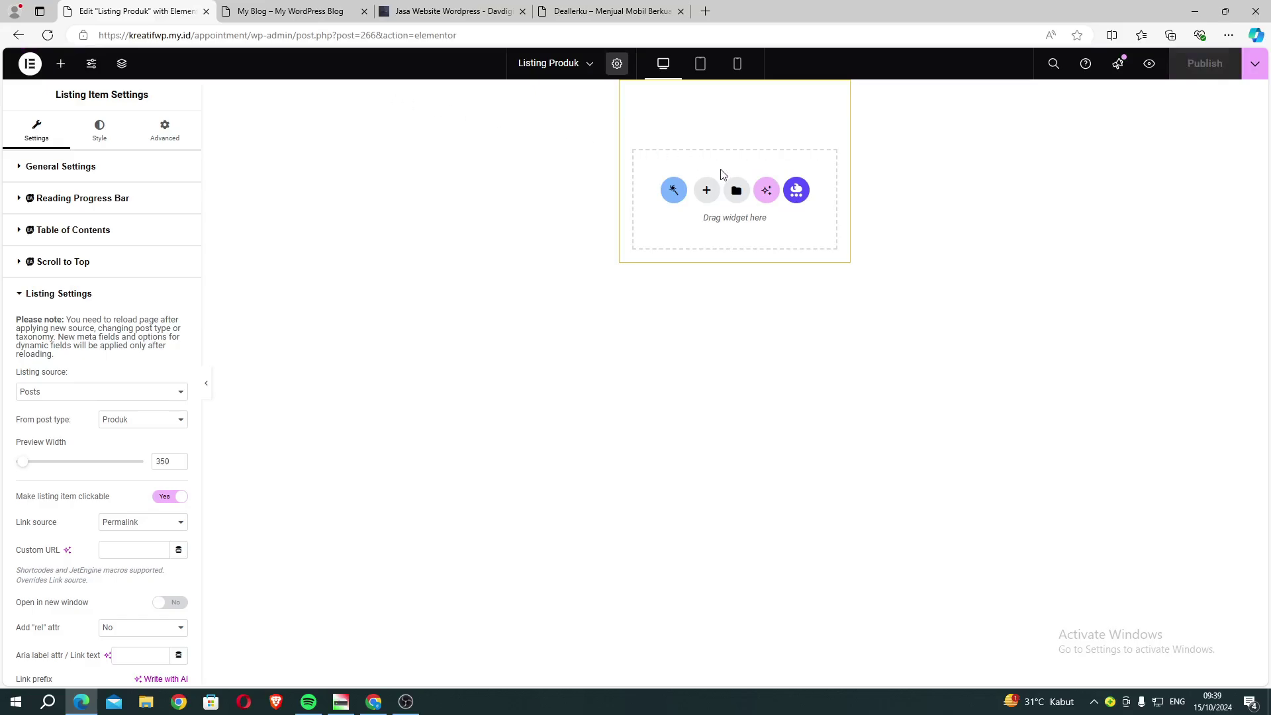
- Add a single-column Flexbox container to the empty listing canvas
click(707, 191)
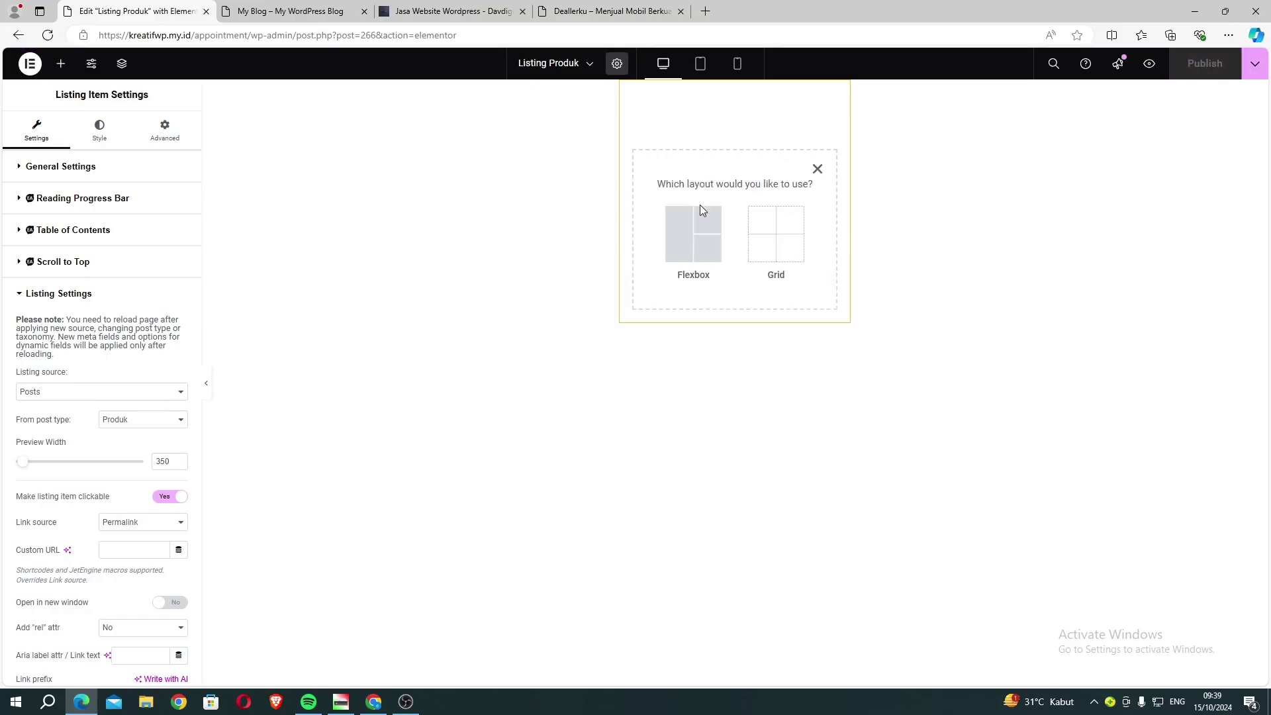
click(702, 210)
click(684, 230)
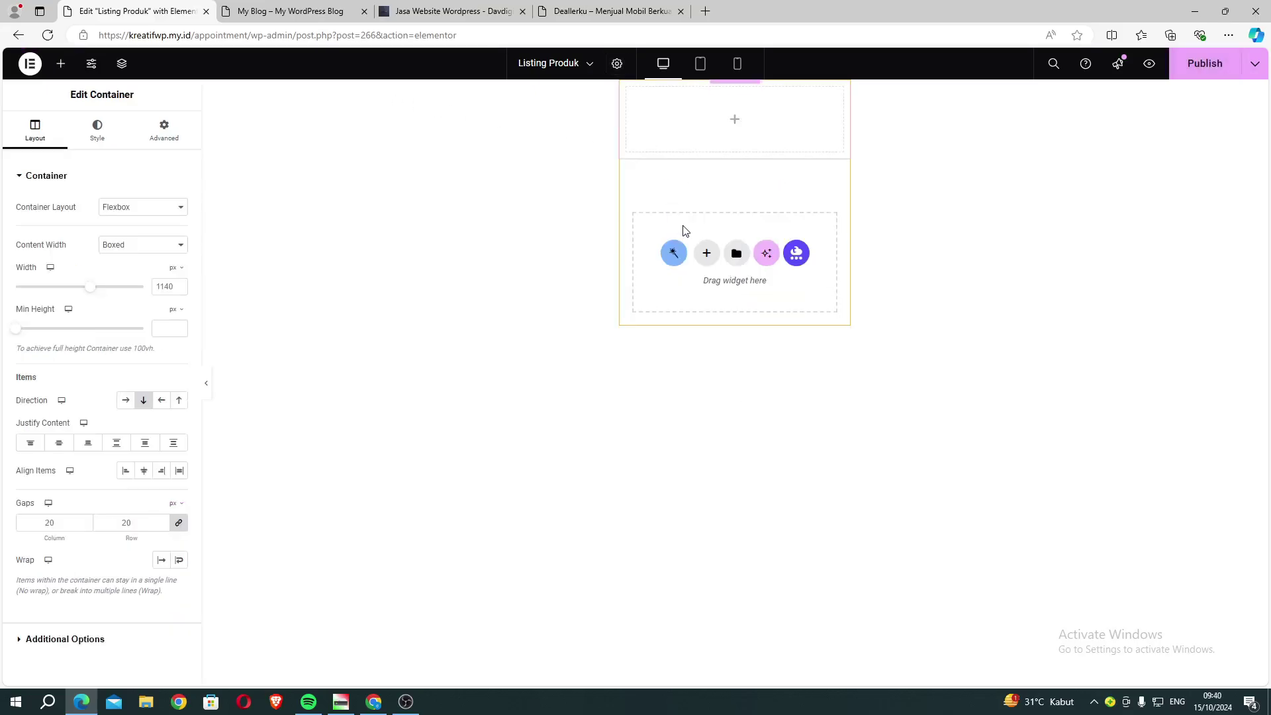
- Find the Dynamic Image widget by searching for "dy" and place it inside the new container
click(70, 67)
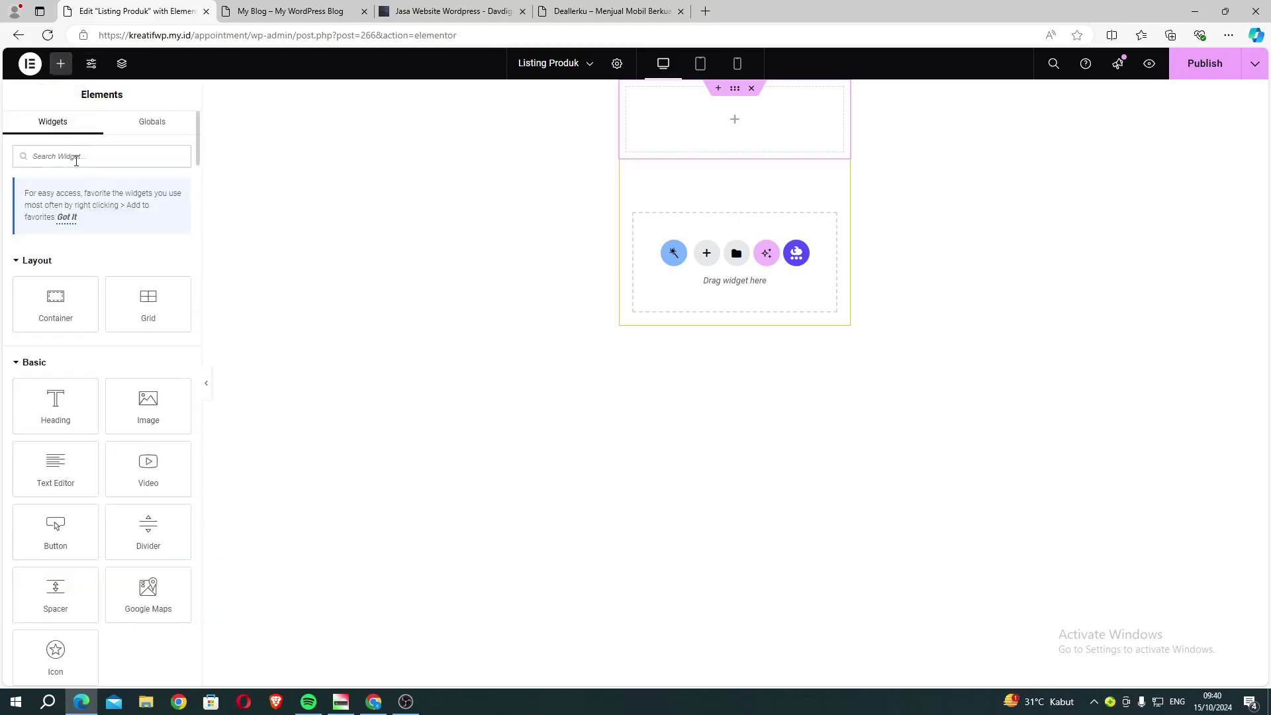
text(dyn)
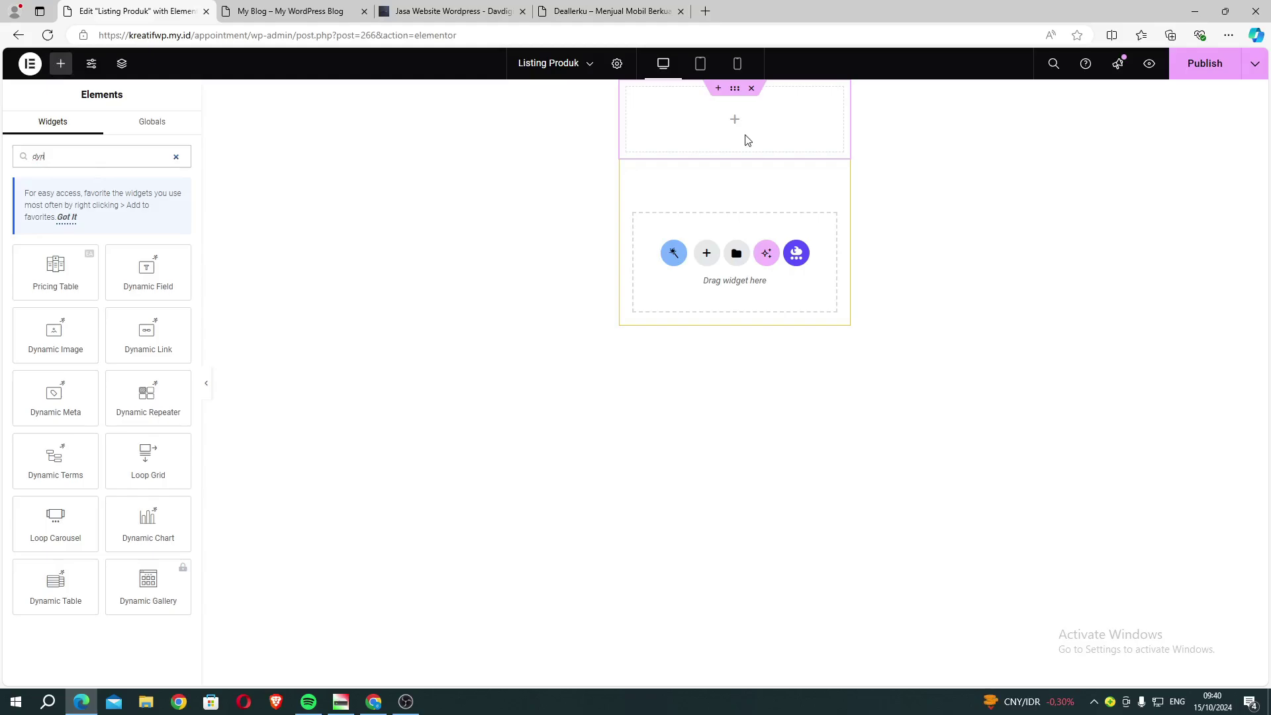
drag(55, 325, 726, 151)
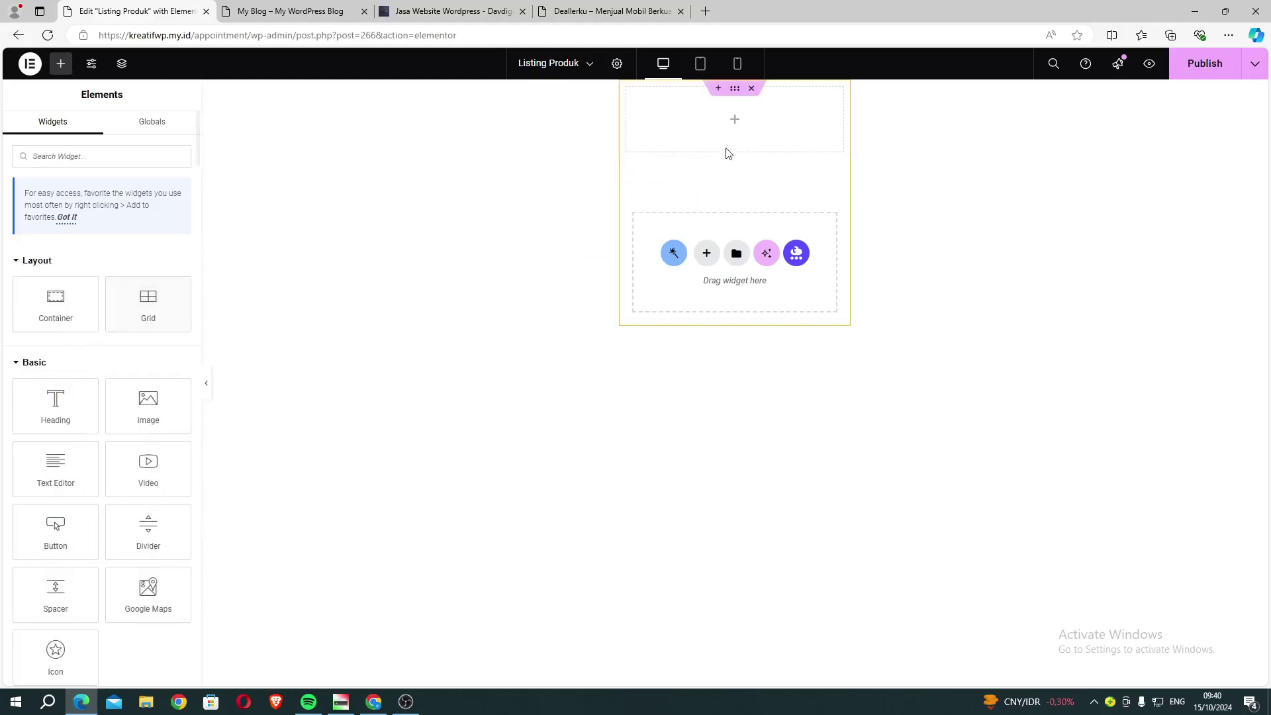
click(98, 156)
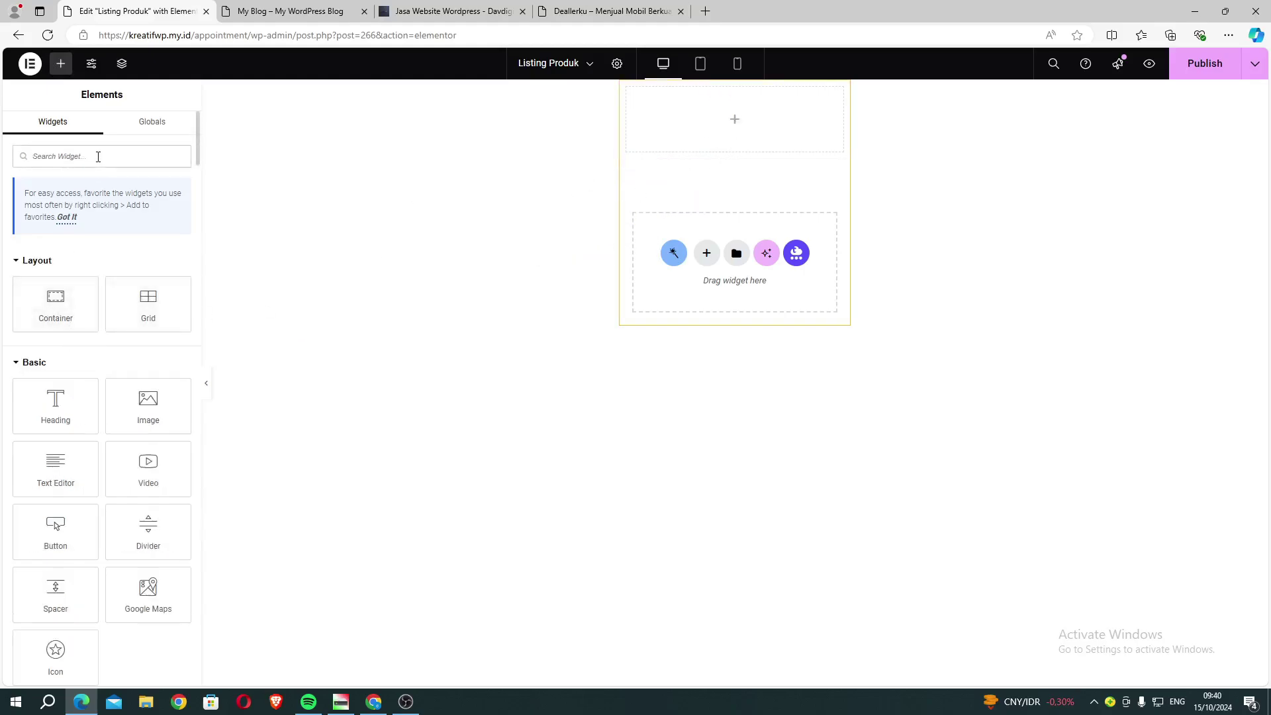
text(dyn)
key(BackSpace)
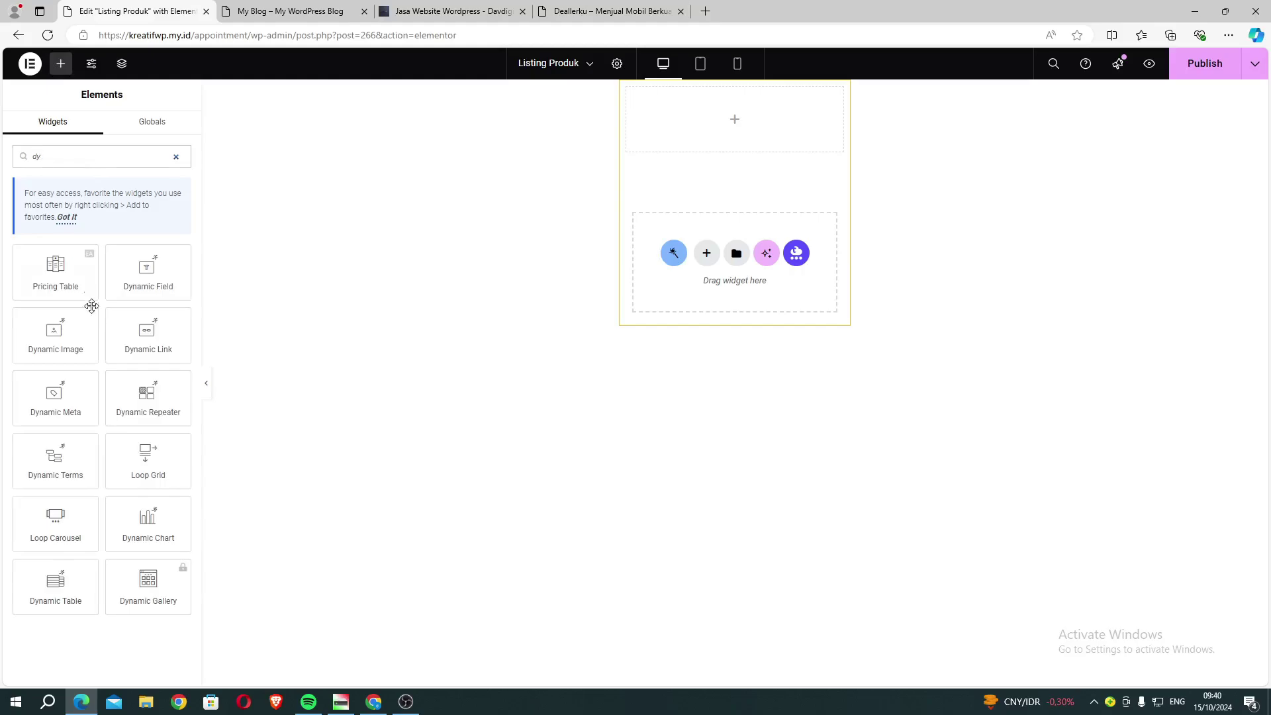
drag(53, 331, 680, 94)
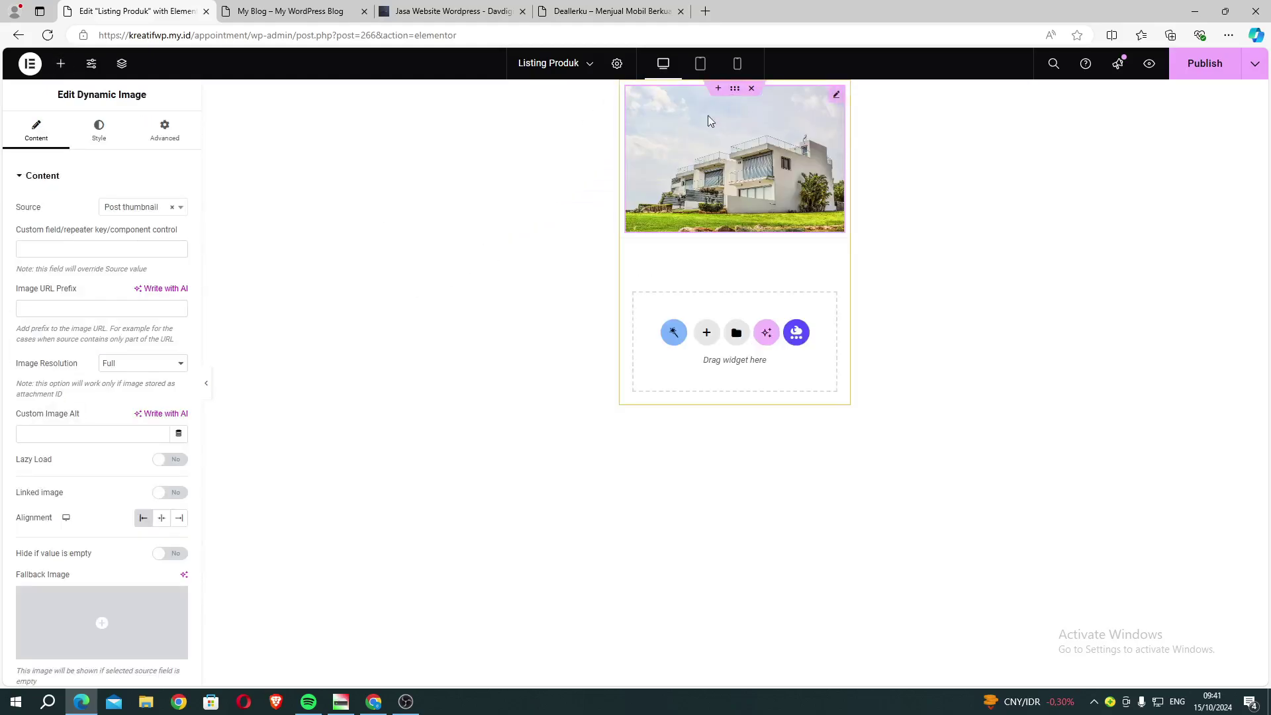
- Keep Post thumbnail as the dynamic image's source and set its border radius to 5 px on all corners
click(131, 211)
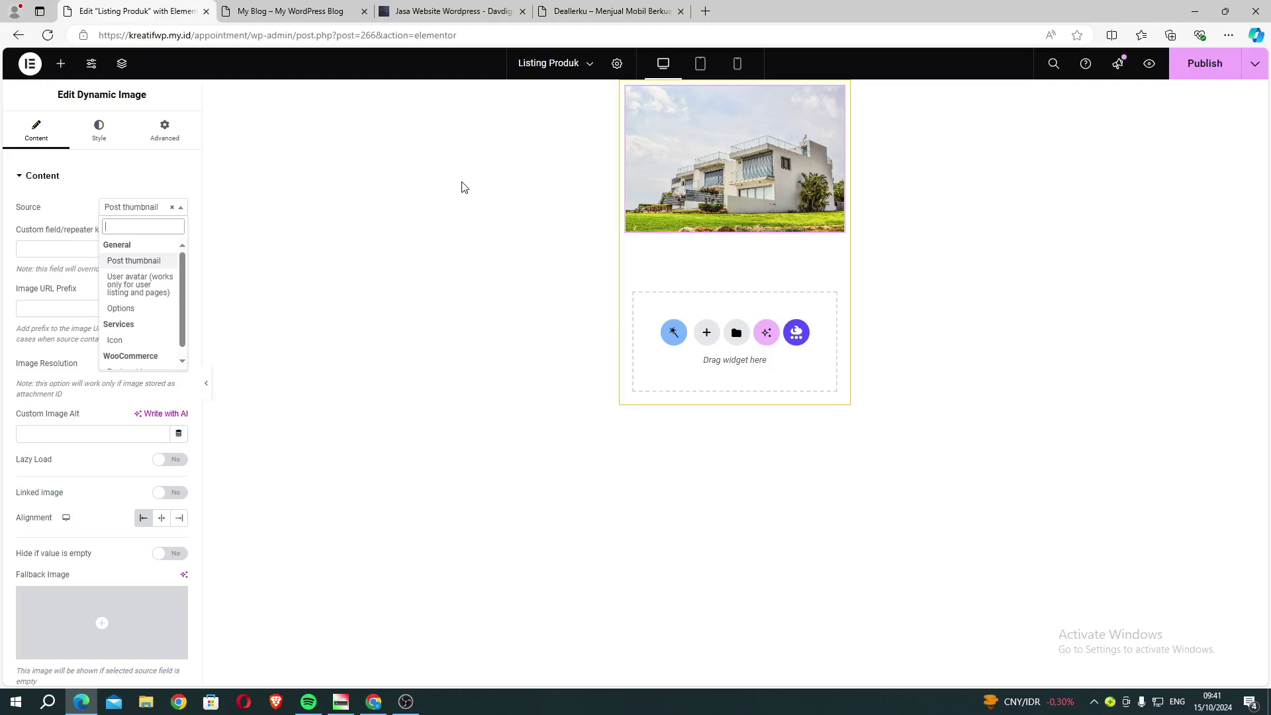
scroll(133, 296, down, 1)
scroll(133, 320, up, 1)
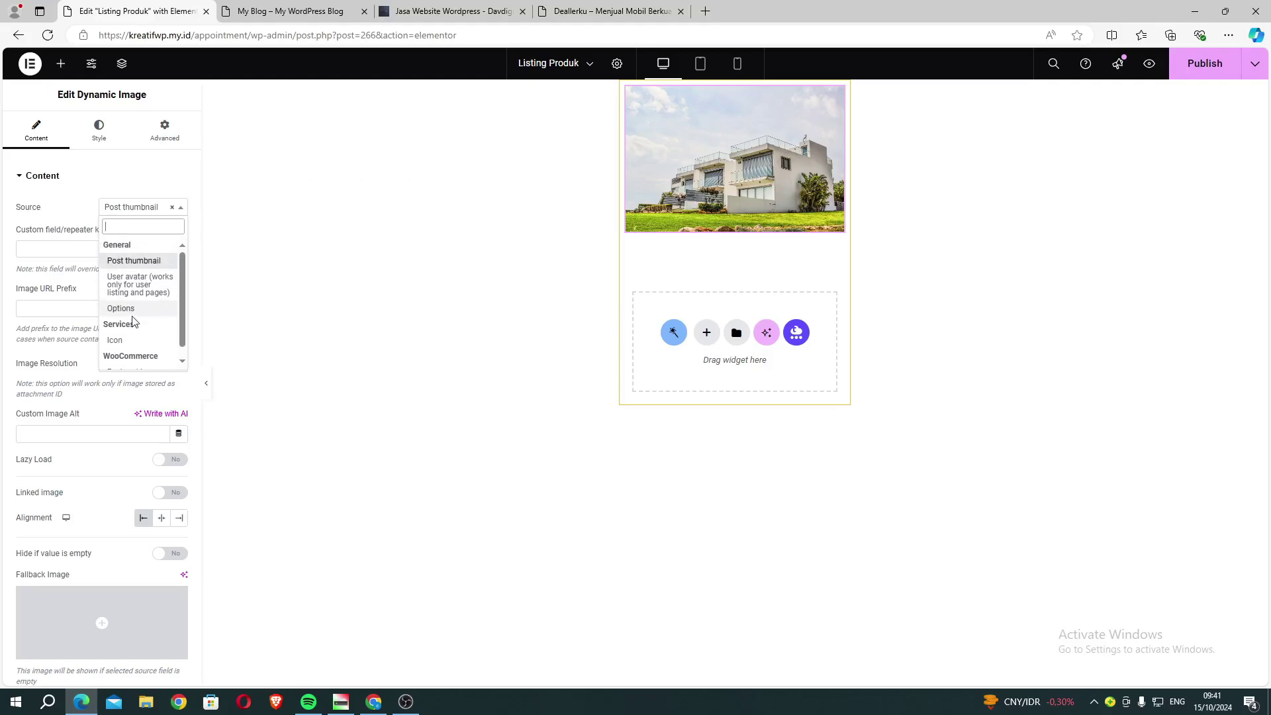
click(71, 224)
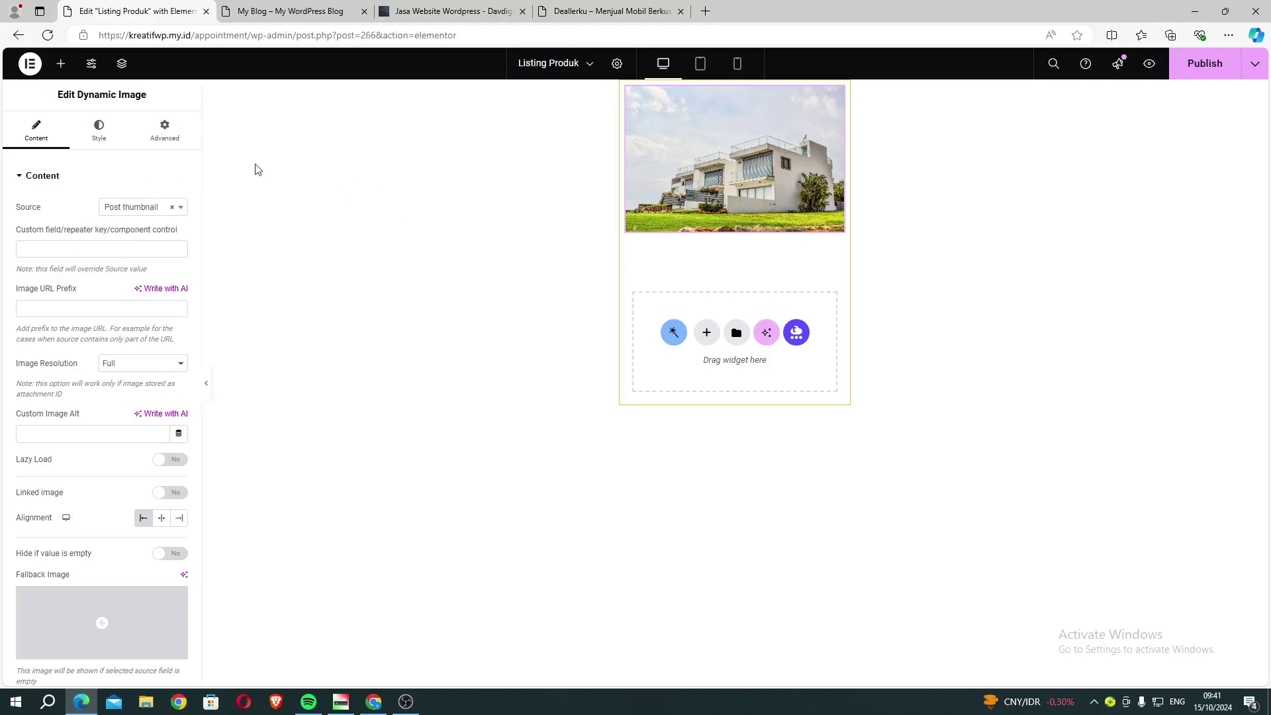
click(118, 145)
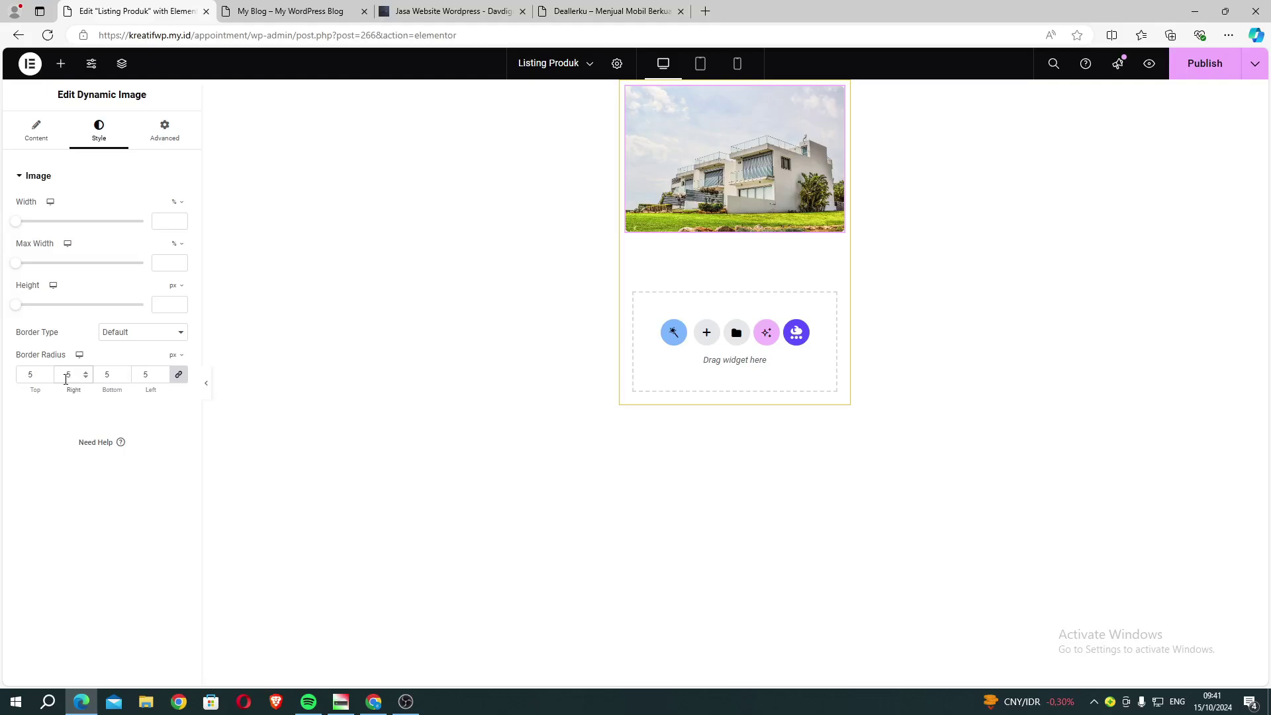
- Find the Dynamic Field widget by searching for "dyn" and place it below the property image
click(61, 64)
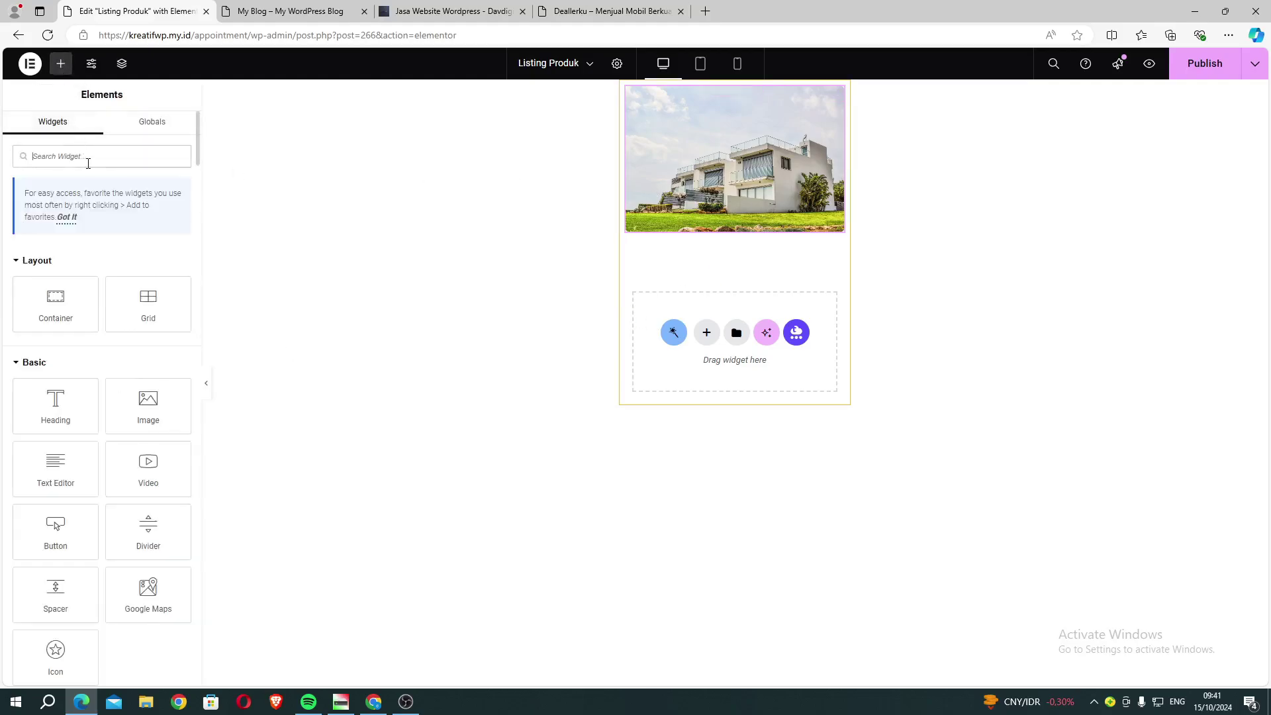
text(dyn)
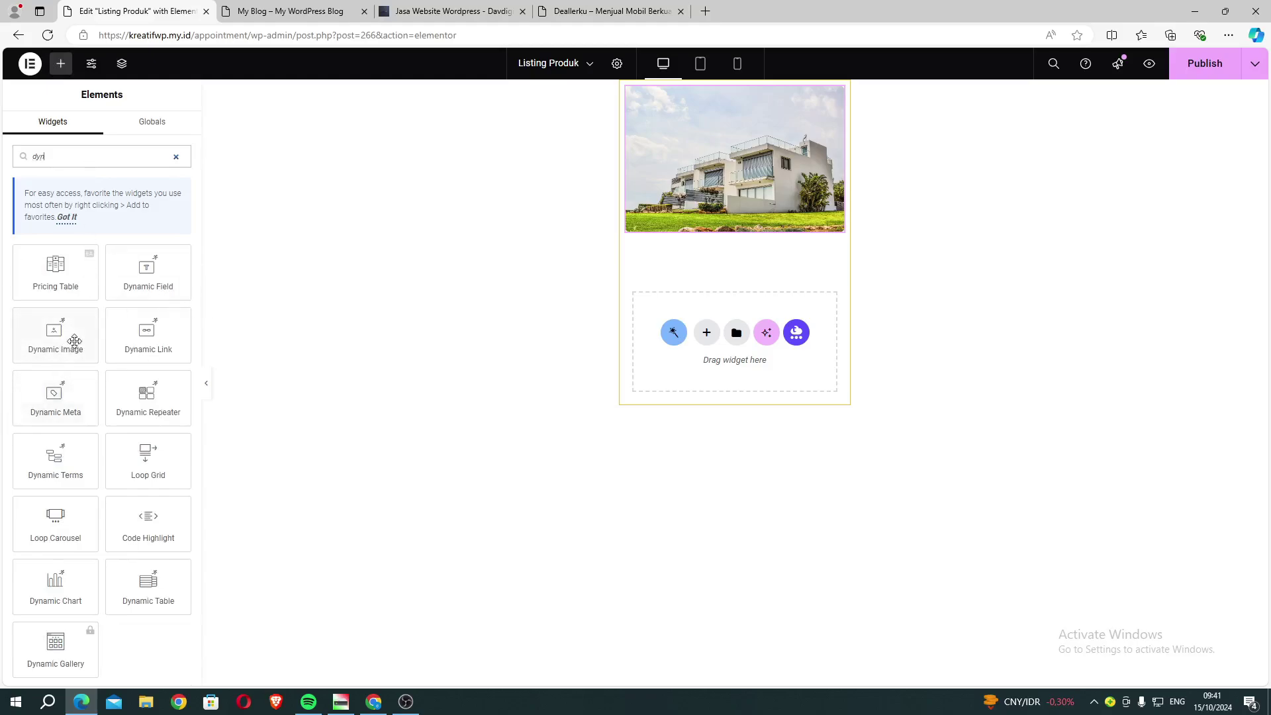
drag(135, 302, 728, 233)
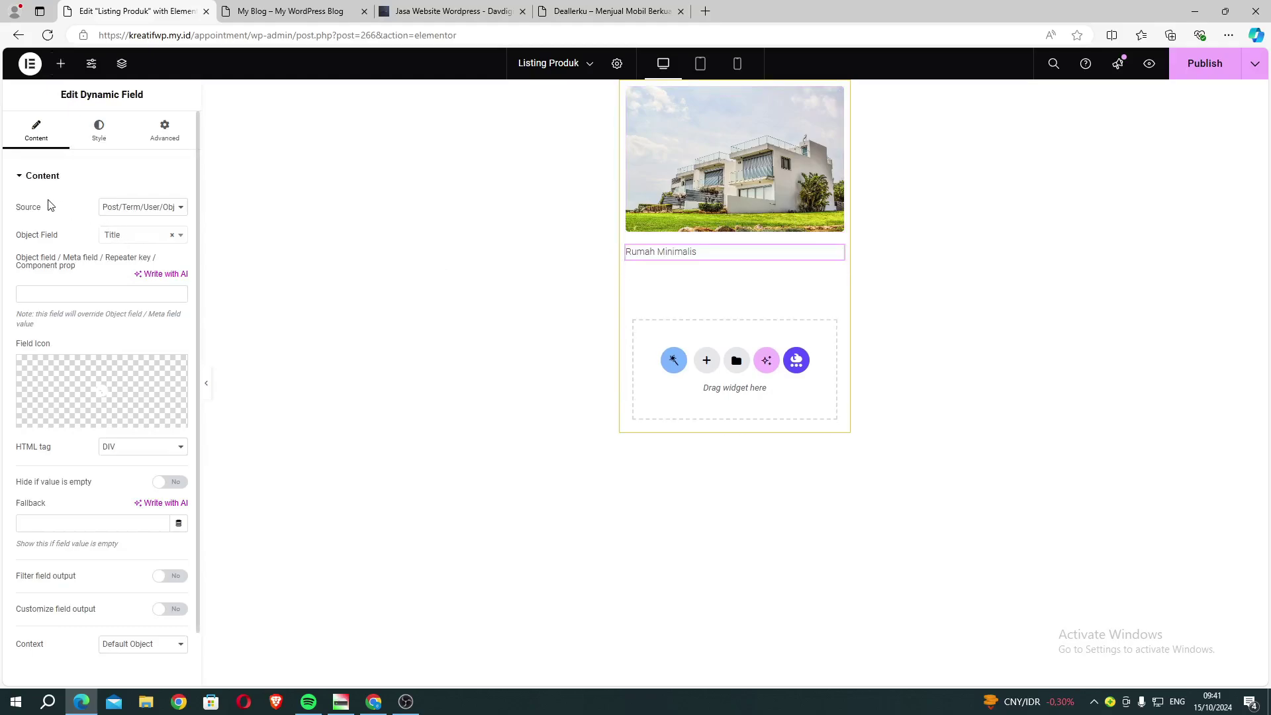
- Review the dynamic field's available sources and object fields, keeping Title as the object field
click(147, 209)
click(146, 210)
click(143, 237)
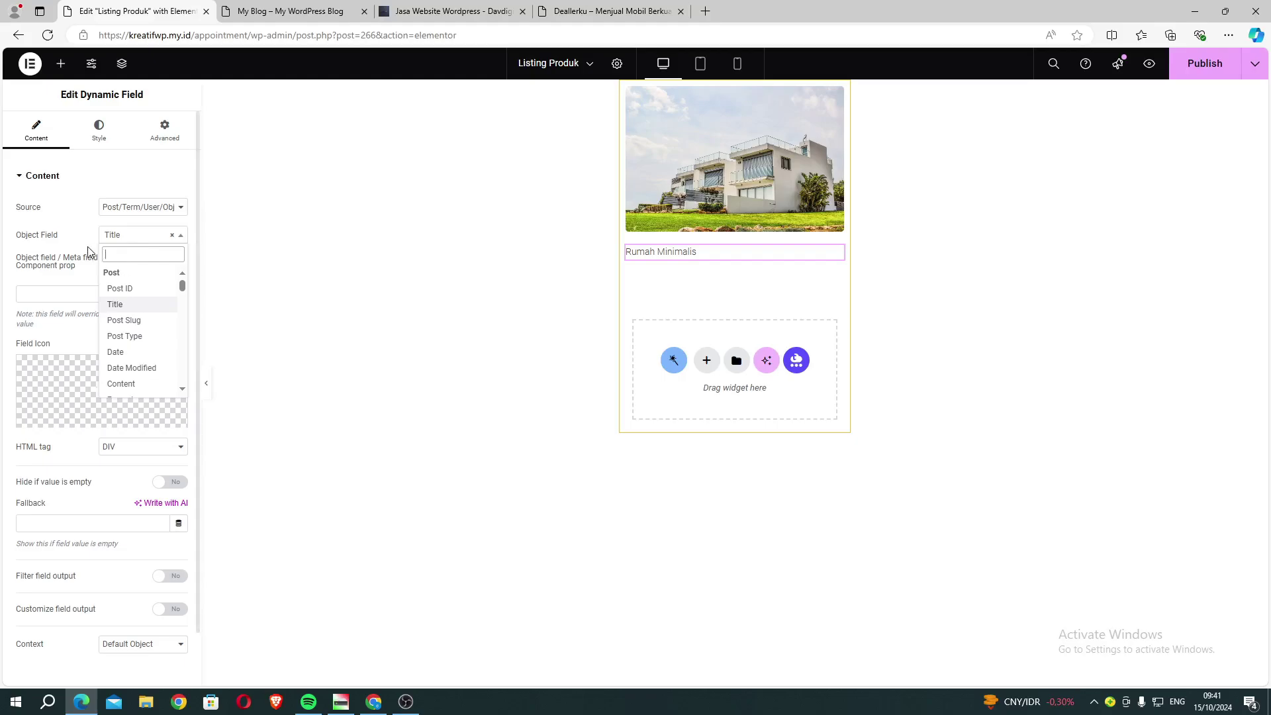
click(147, 238)
click(151, 237)
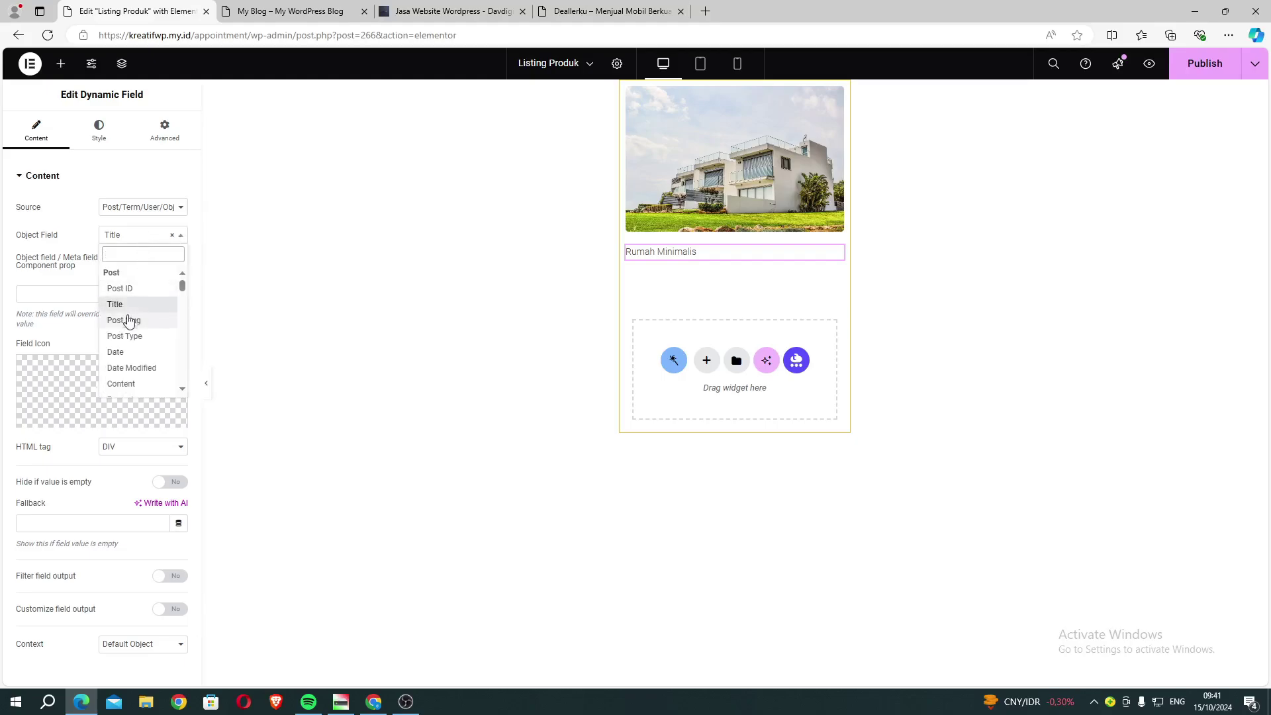
scroll(127, 363, down, 2)
scroll(128, 364, down, 4)
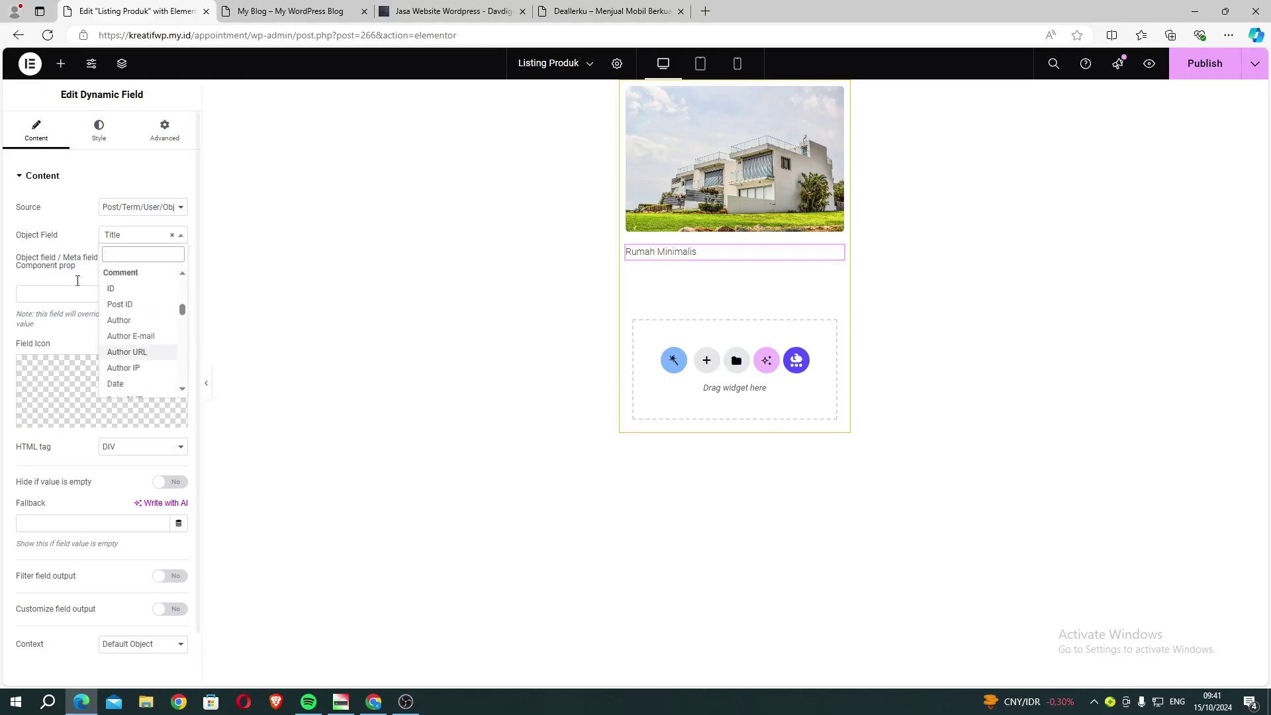
click(50, 237)
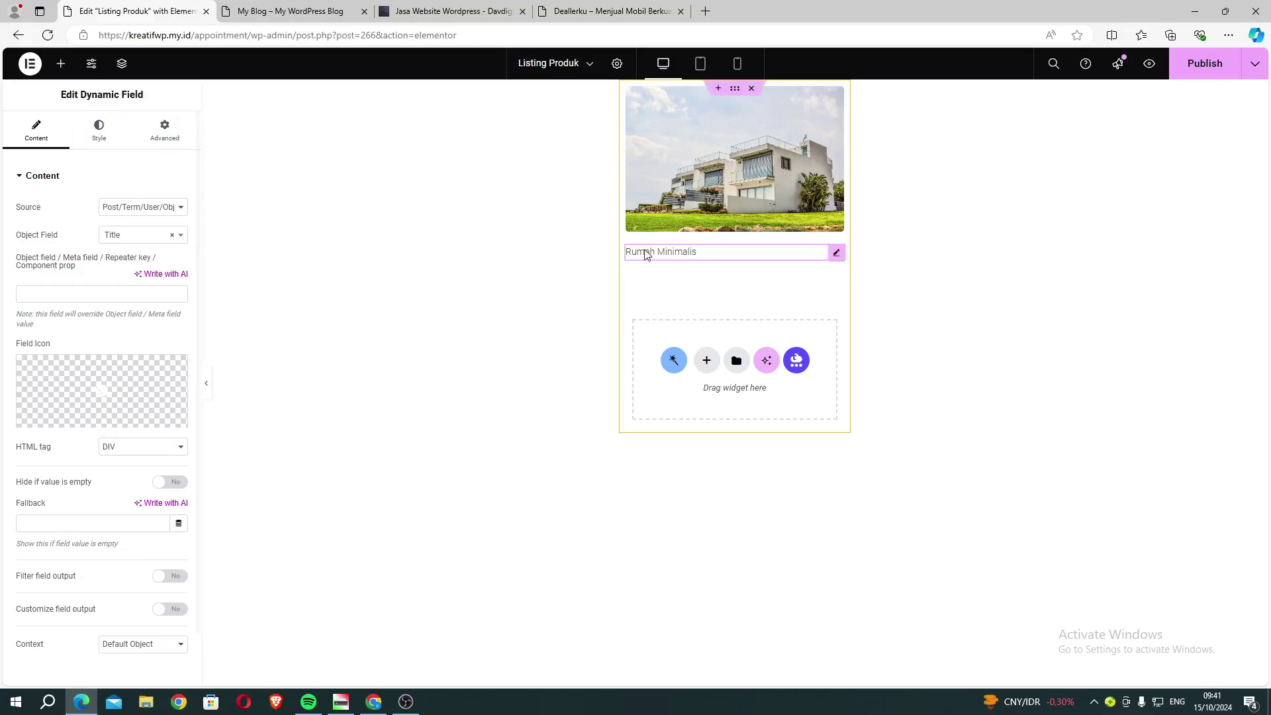
- Style the title field with a 25 px font size and black color, and publish the changes
click(110, 152)
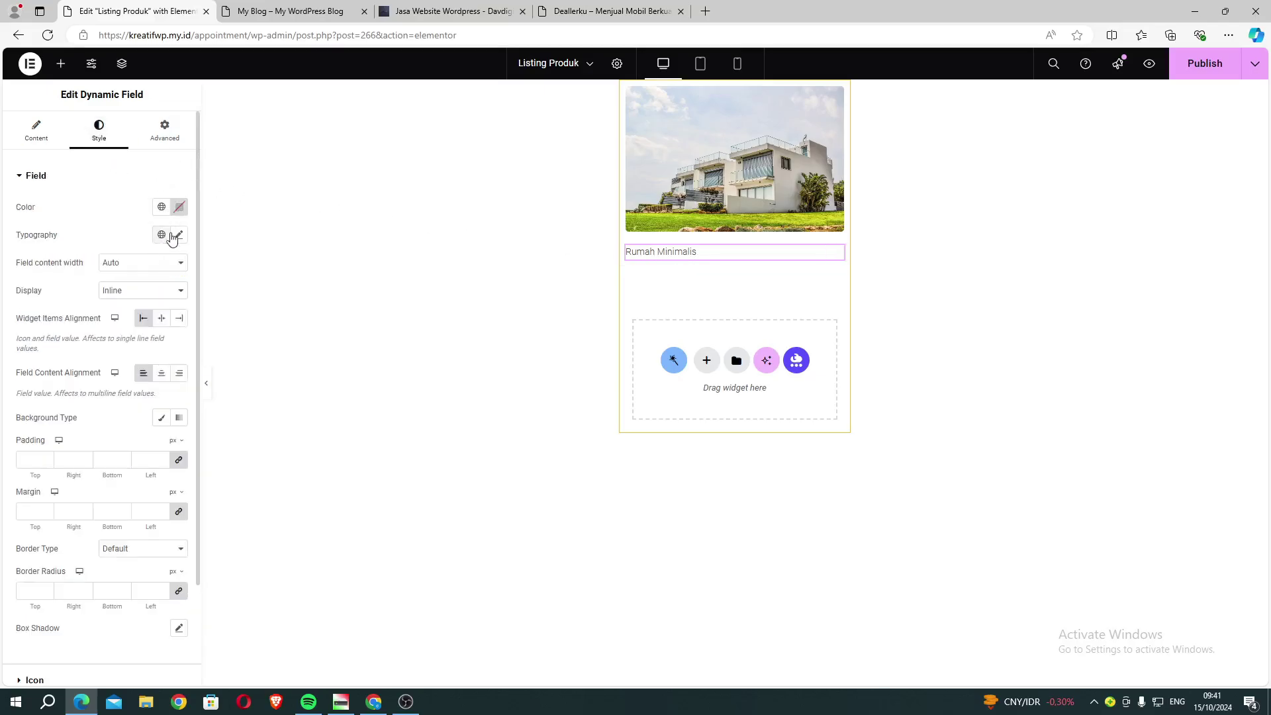
click(178, 235)
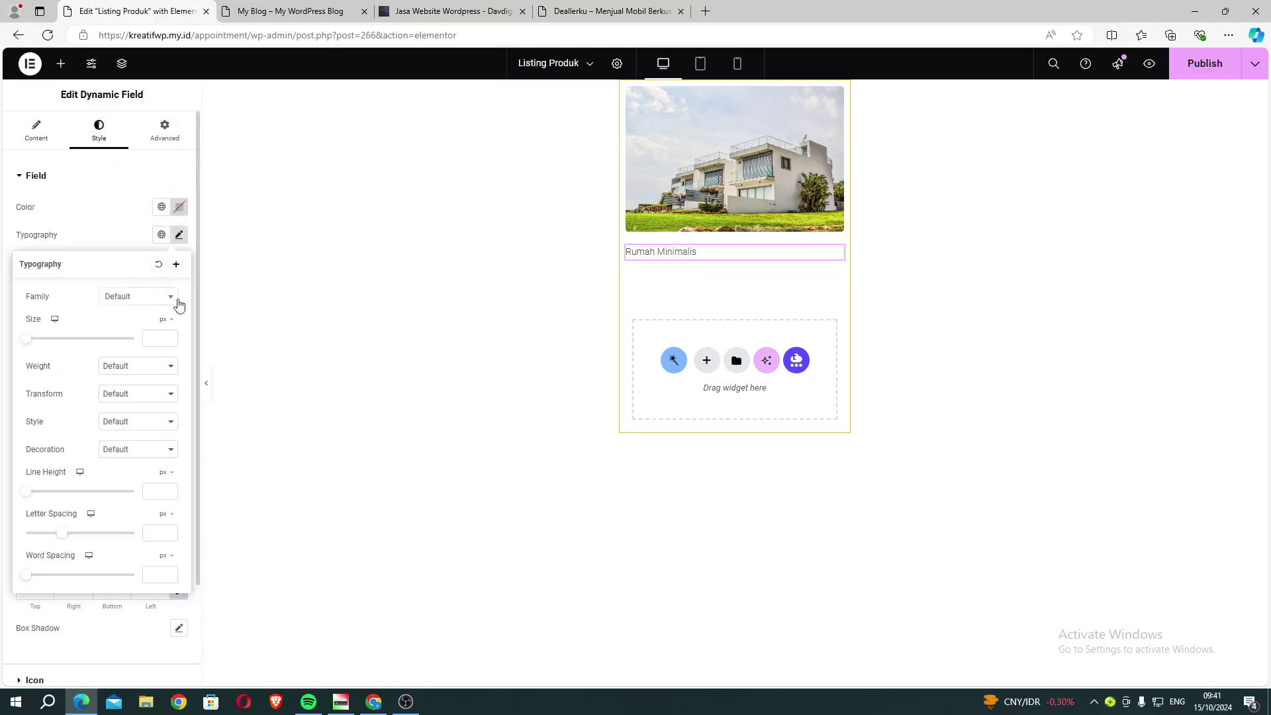
click(149, 338)
text(25)
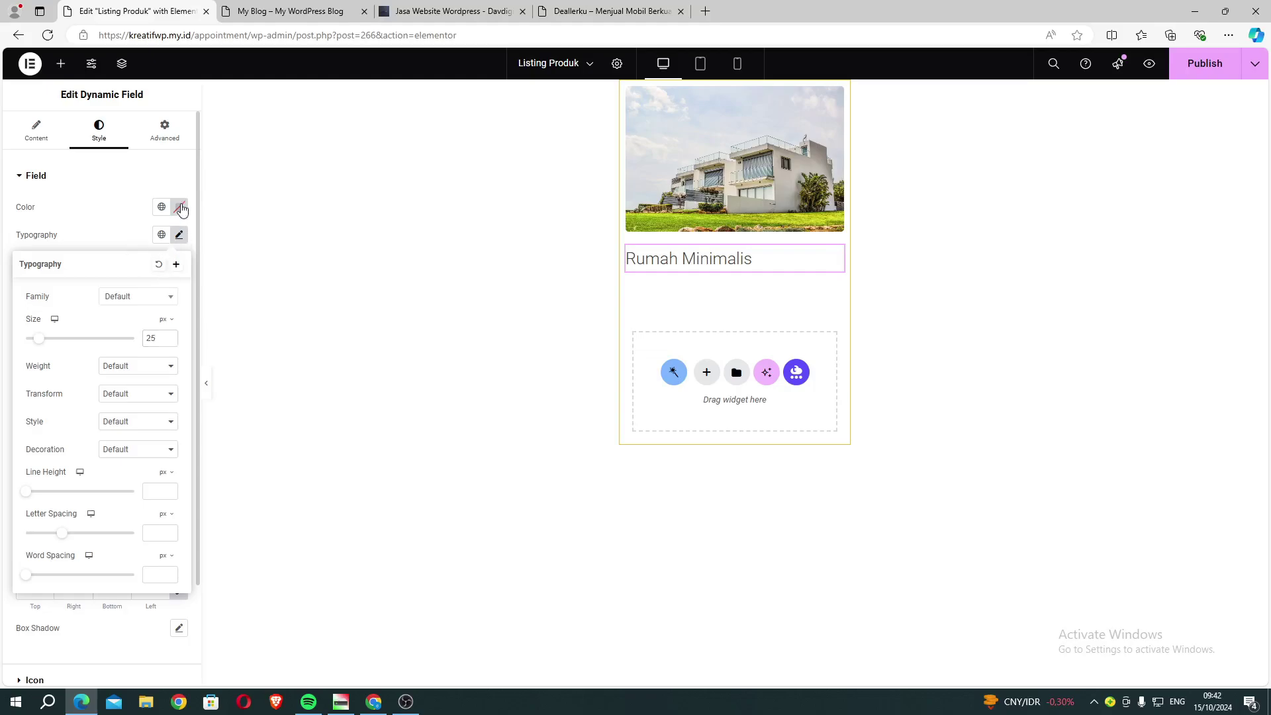
click(180, 208)
click(241, 357)
click(89, 111)
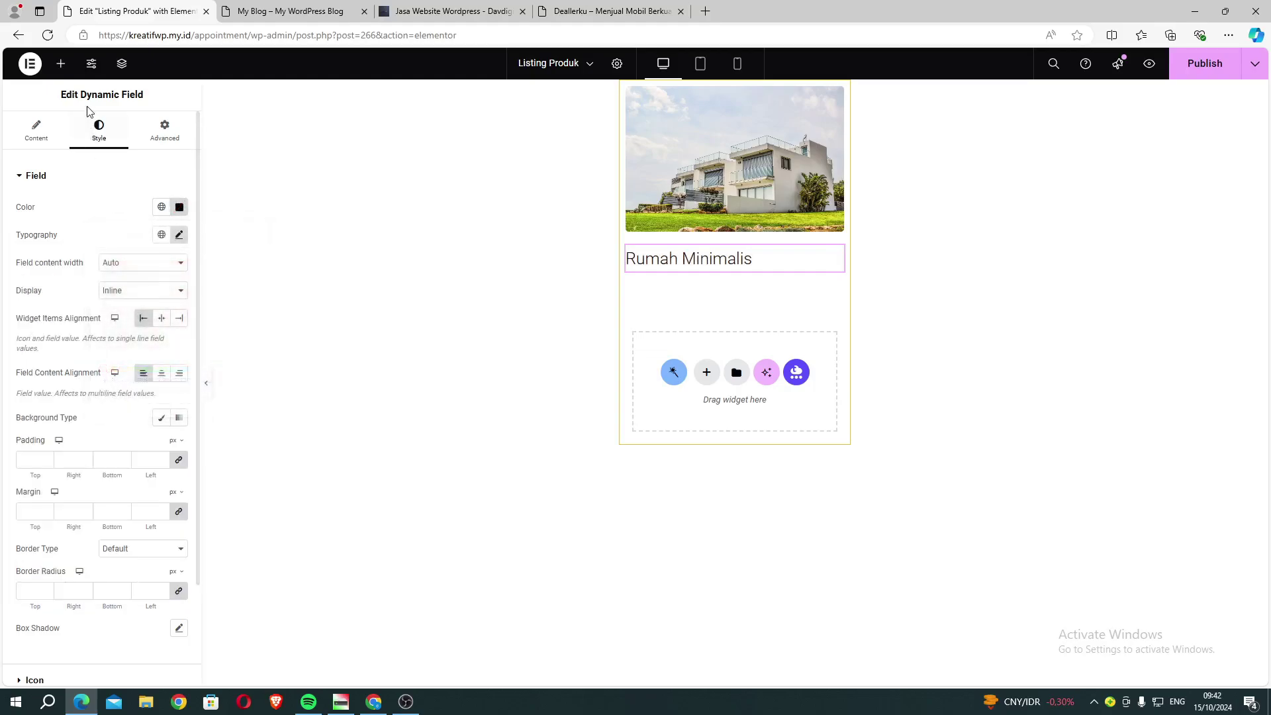
click(1188, 77)
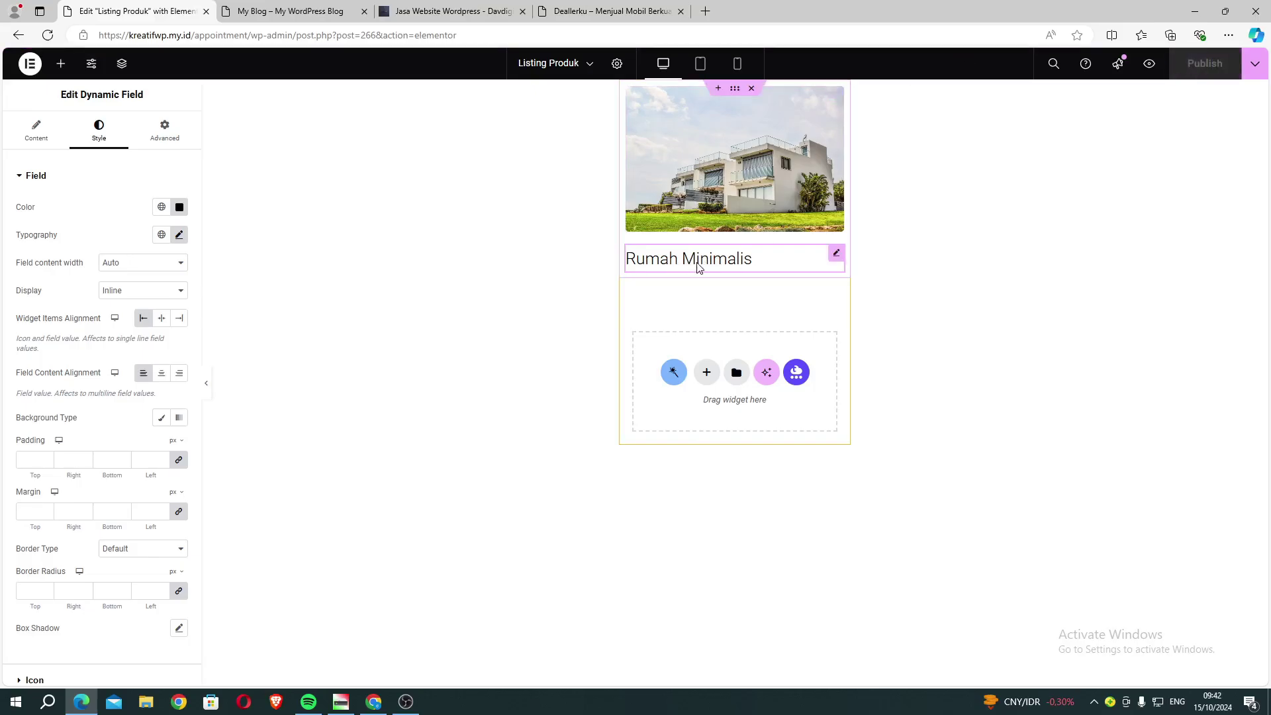
- Place a second Dynamic Field widget below the title, found by searching for "dyn", and set its source to Meta Data
click(61, 64)
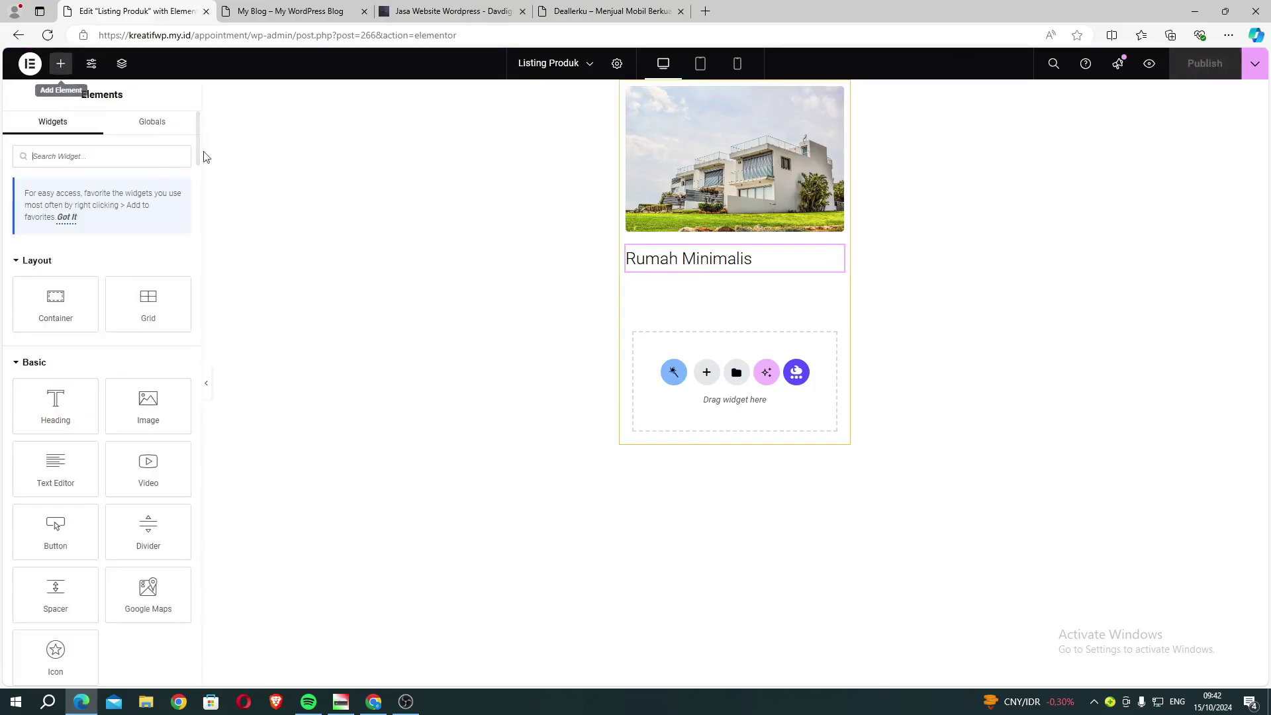
text(dyn)
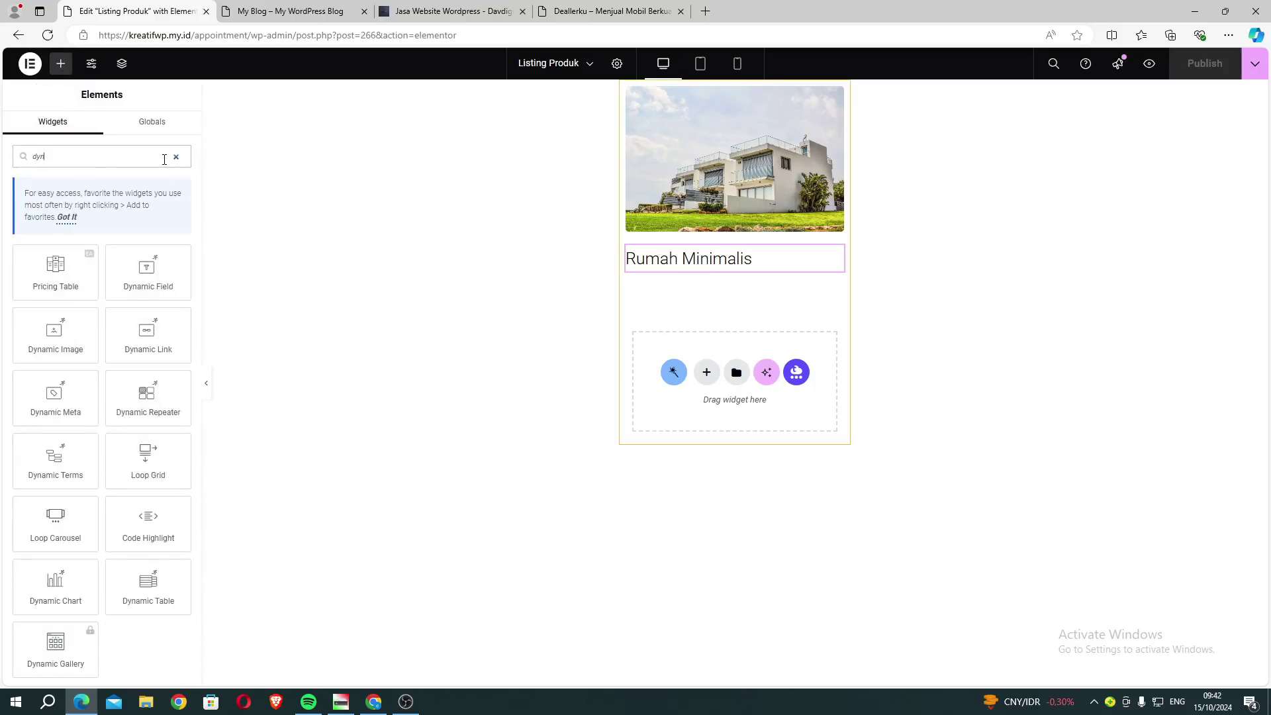
drag(165, 284, 679, 276)
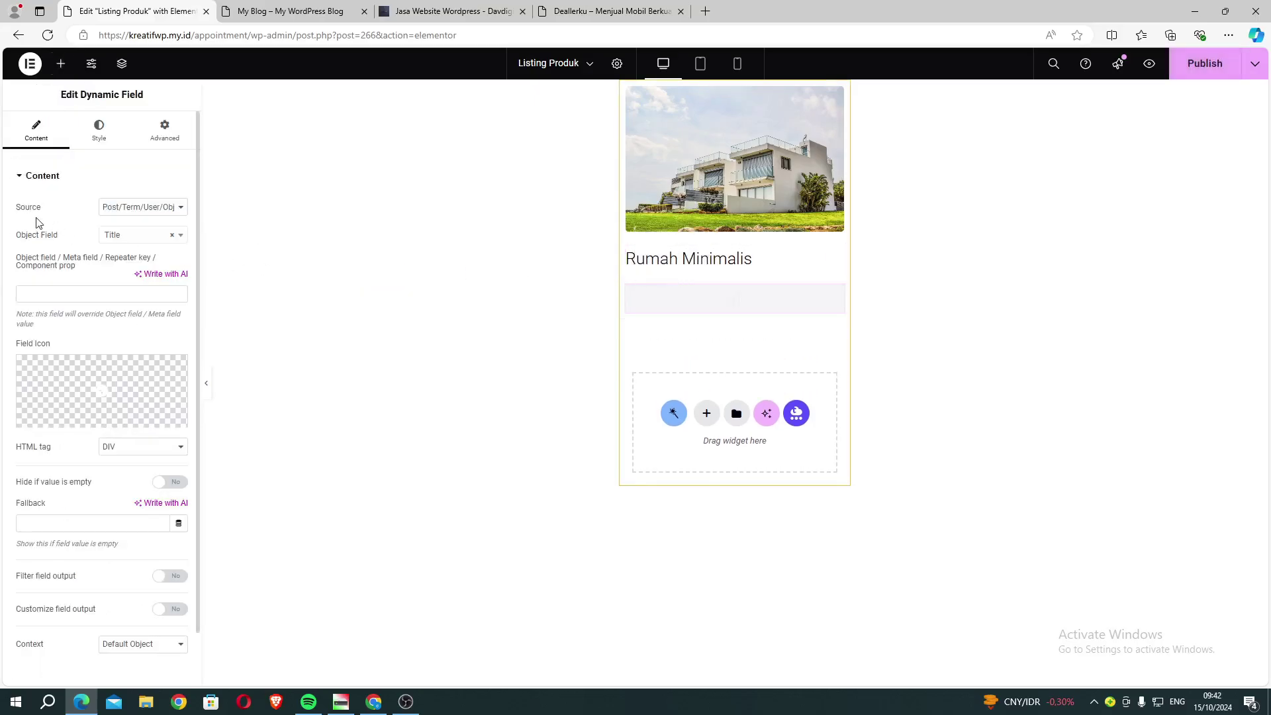
click(127, 209)
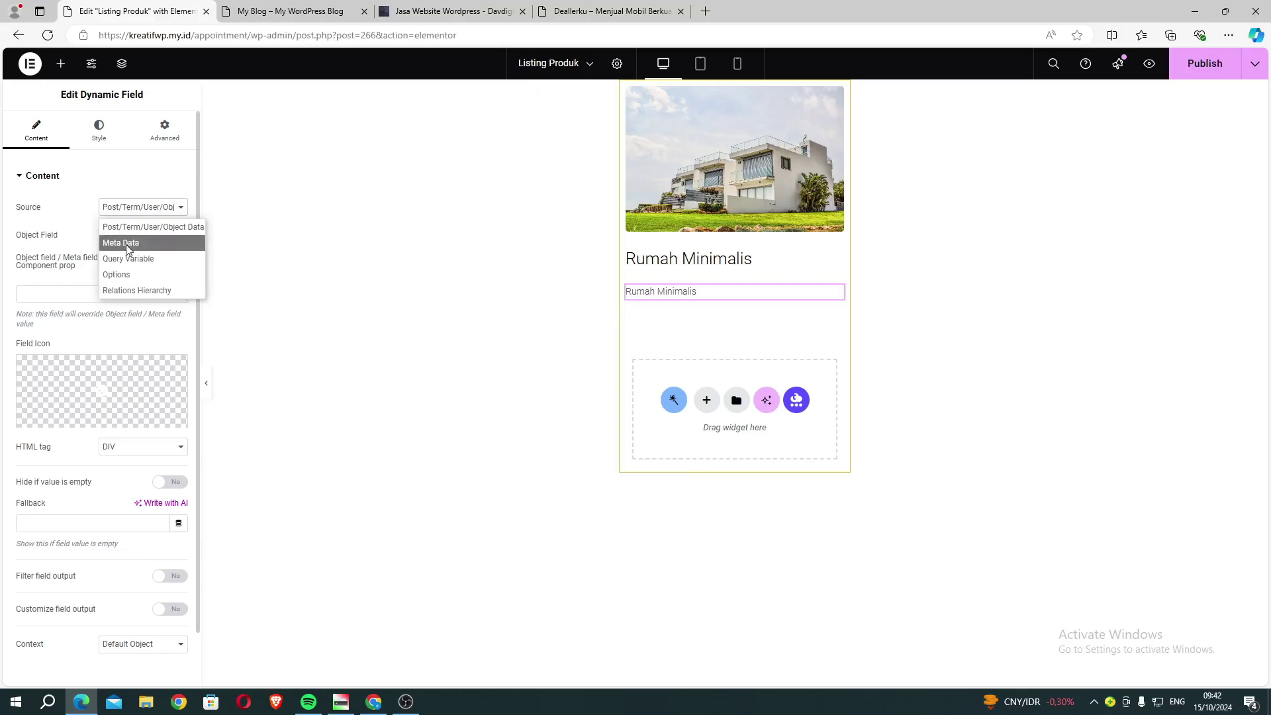
click(129, 242)
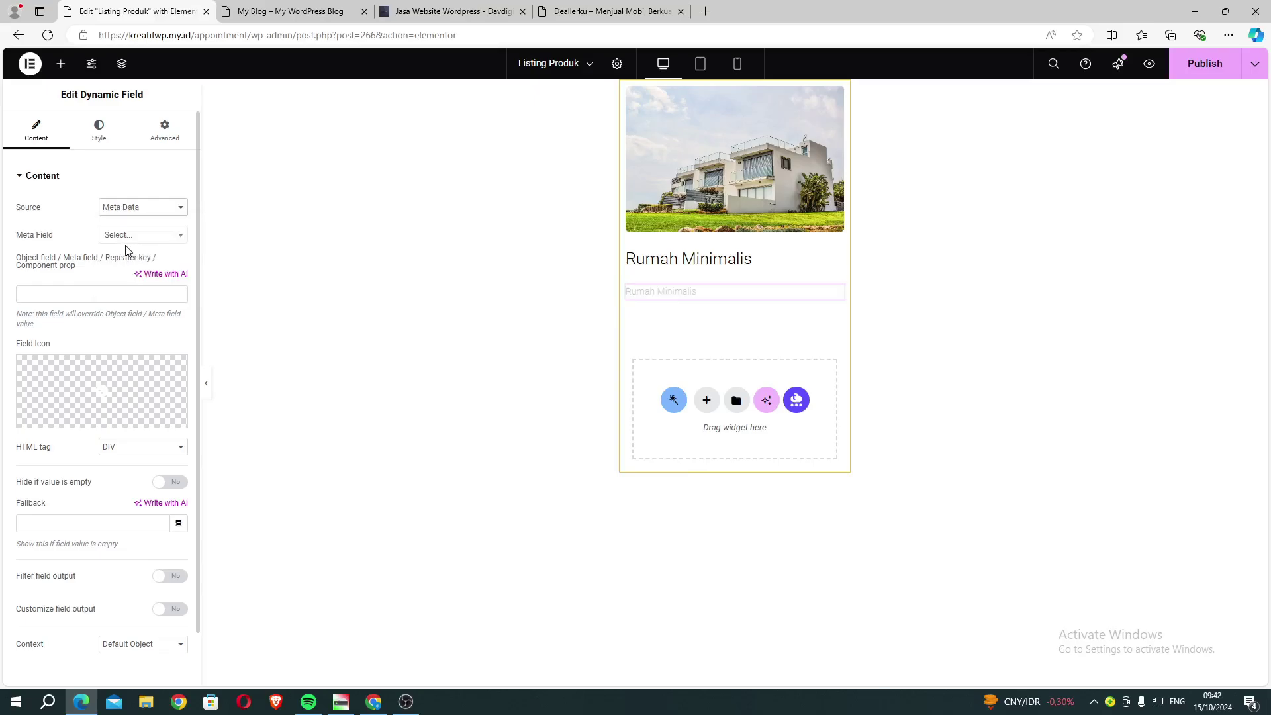
- Open the WordPress dashboard in a new tab from the My Blog site and move that tab to the front
click(312, 20)
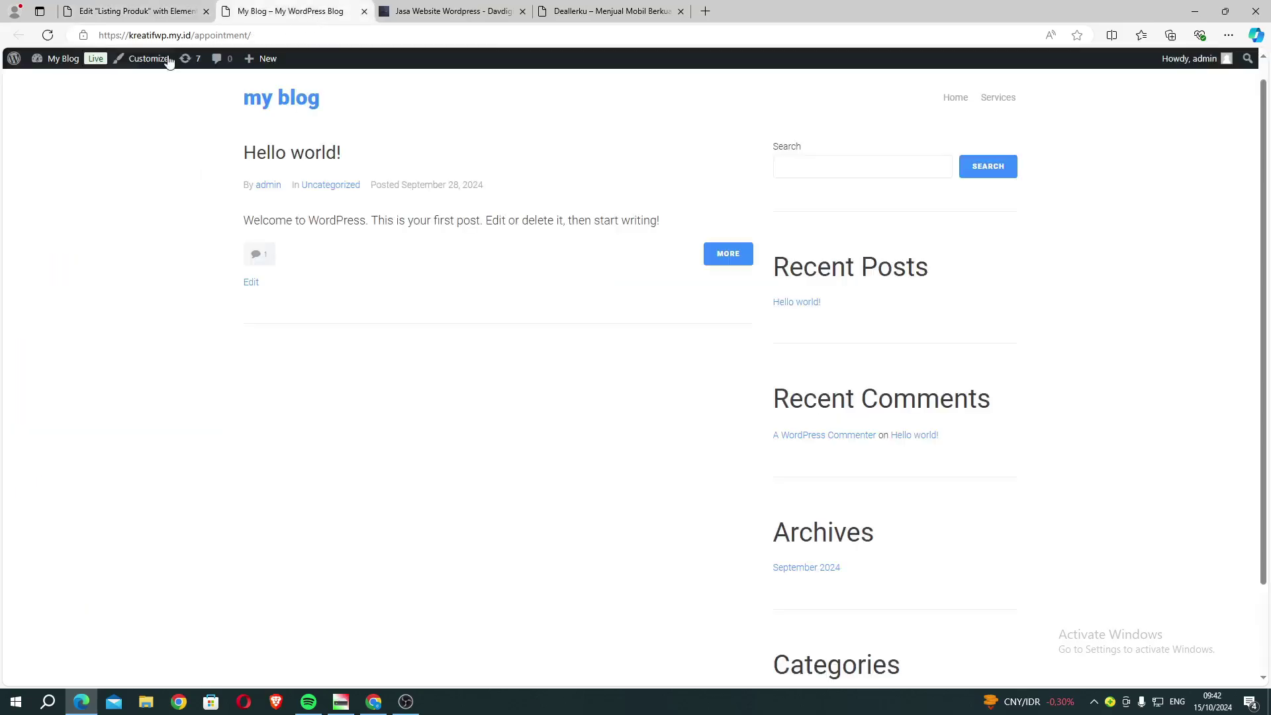
mouse_move(60, 59)
right_click(50, 85)
click(72, 101)
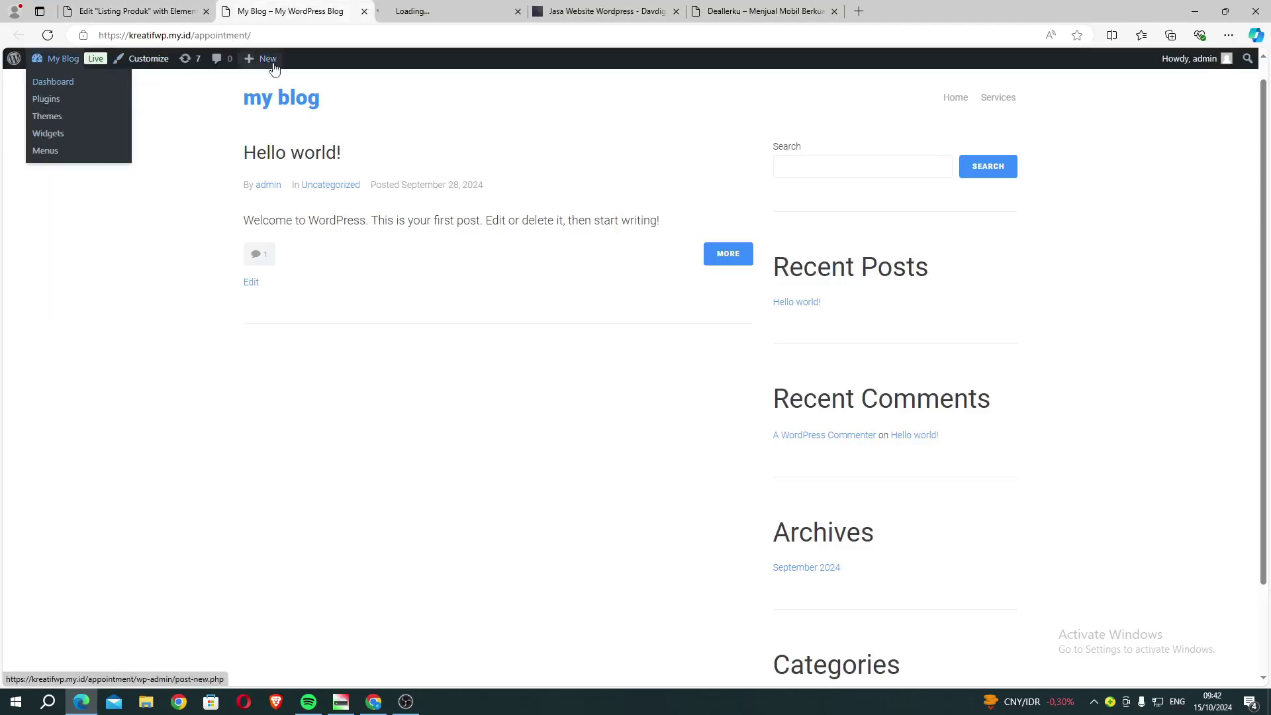
drag(406, 14, 147, 29)
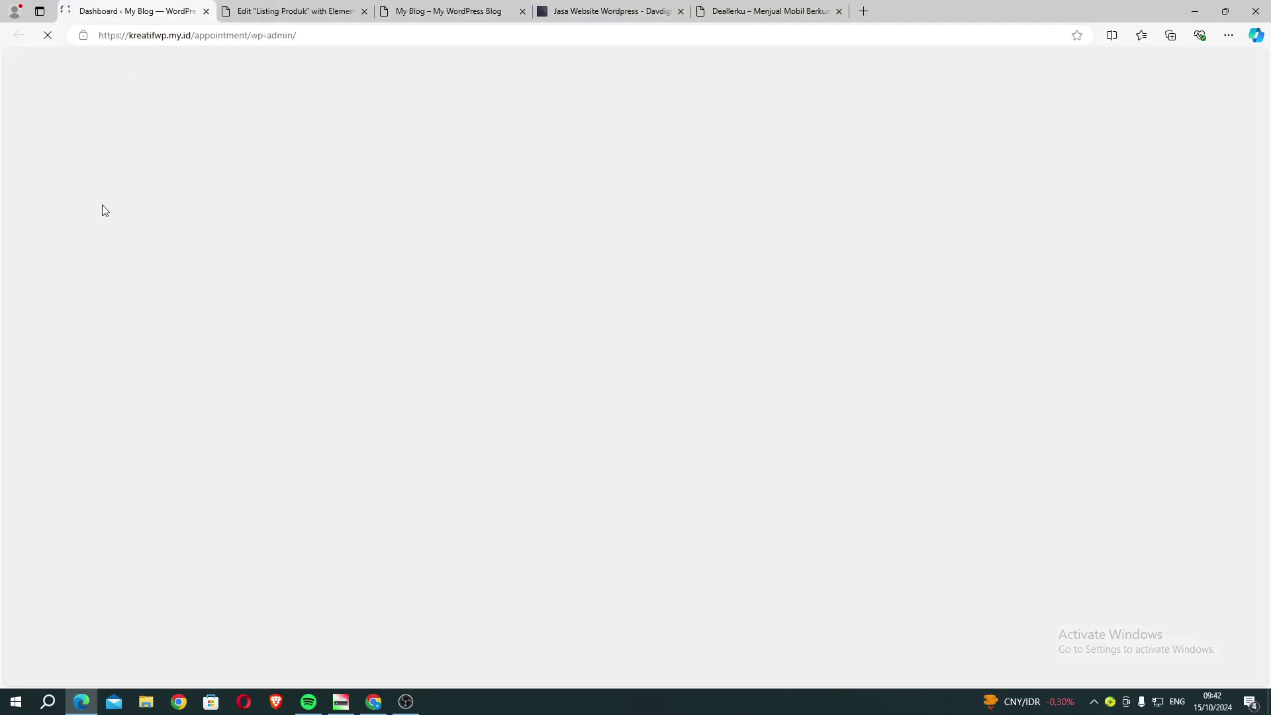
- Open the Rumah Minimalis entry of the Produk post type for editing and examine its meta fields and taxonomies
mouse_move(41, 263)
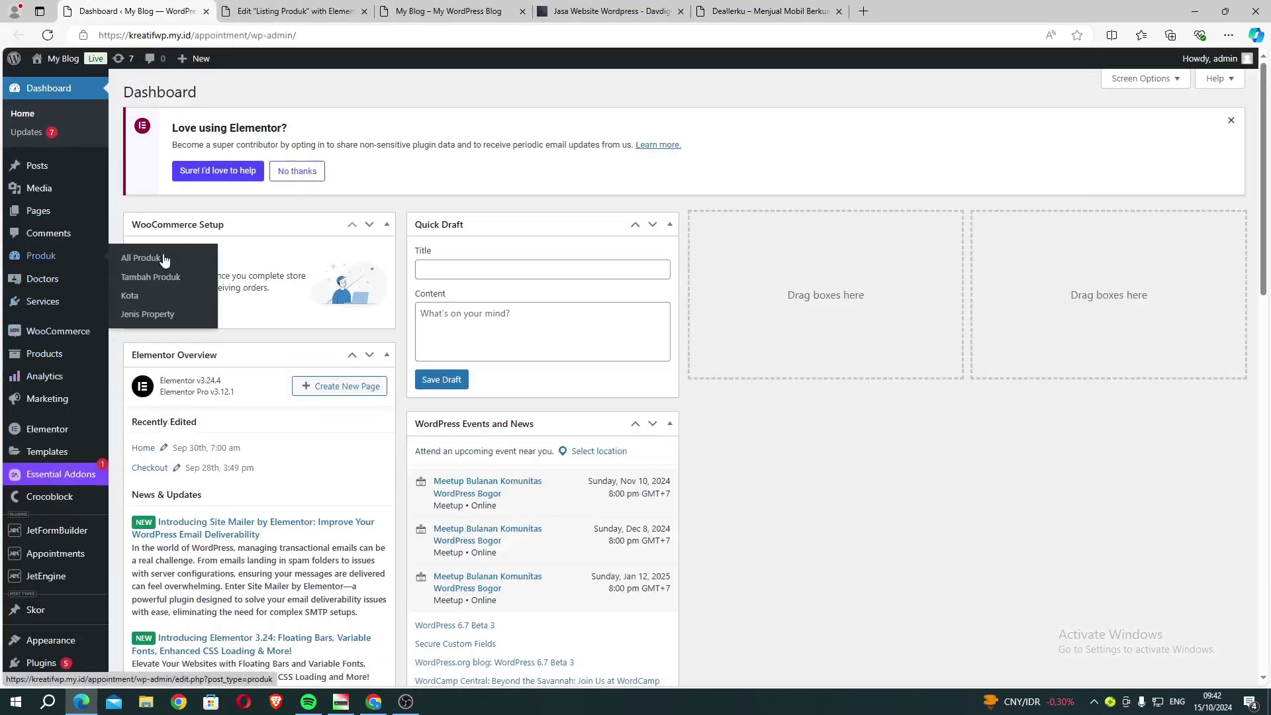
click(151, 262)
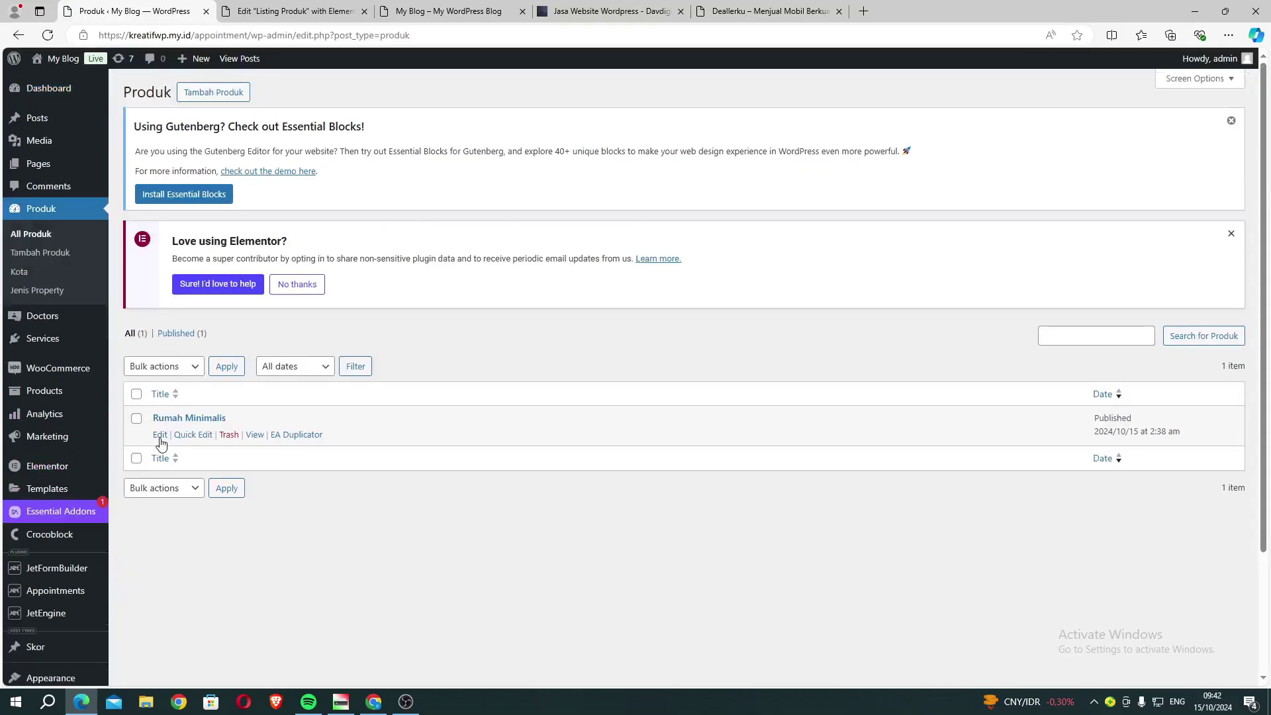
click(160, 436)
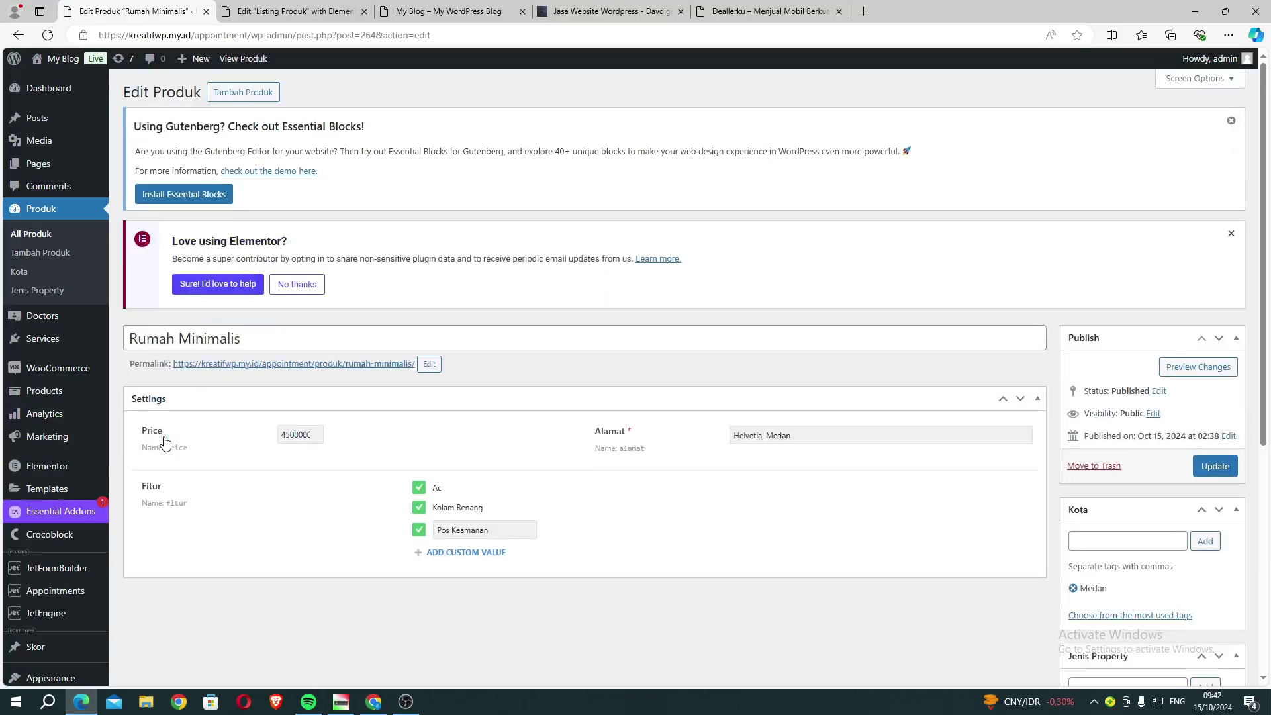
scroll(315, 424, down, 1)
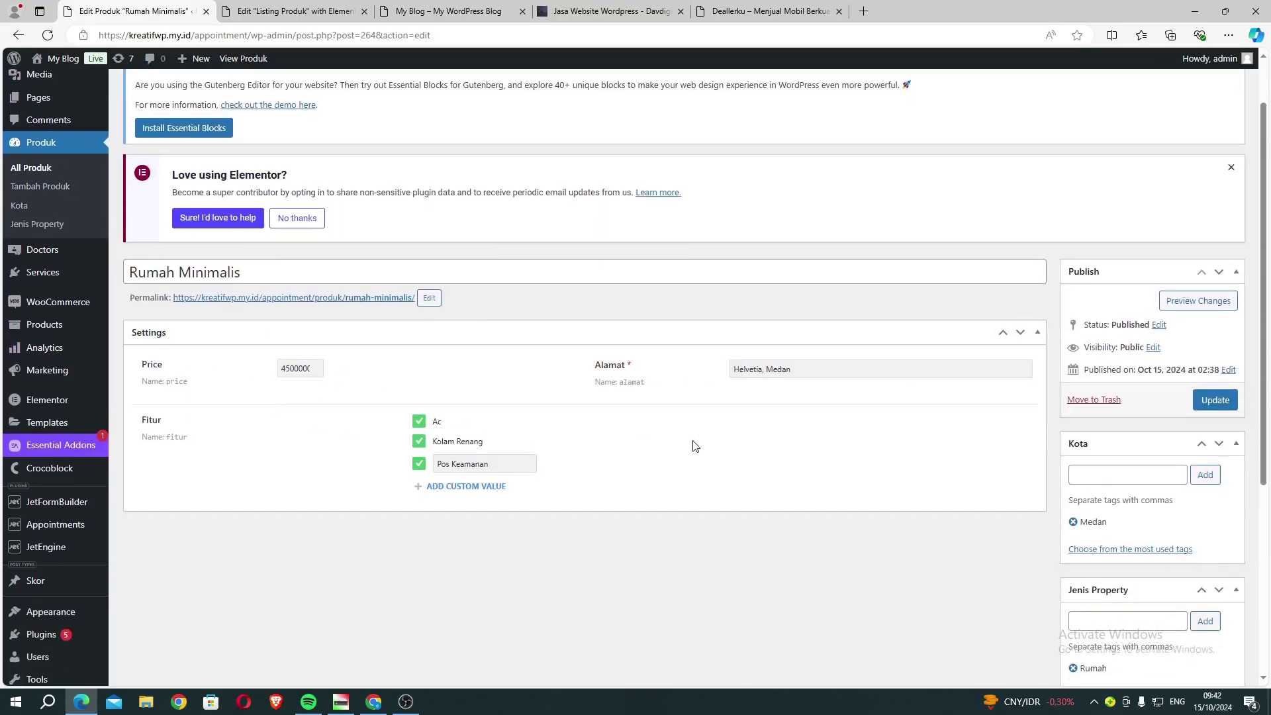
- Return to the Listing Produk editor and choose Price as the meta field of the second dynamic field
click(276, 18)
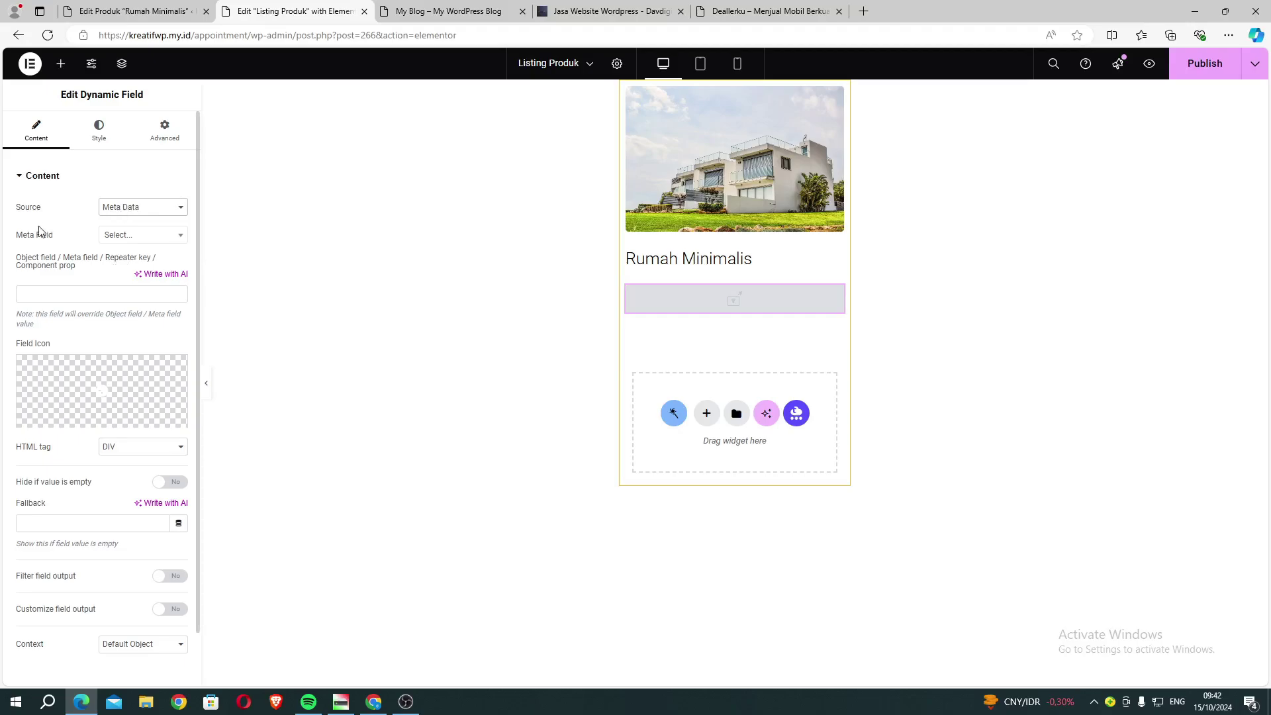
click(128, 240)
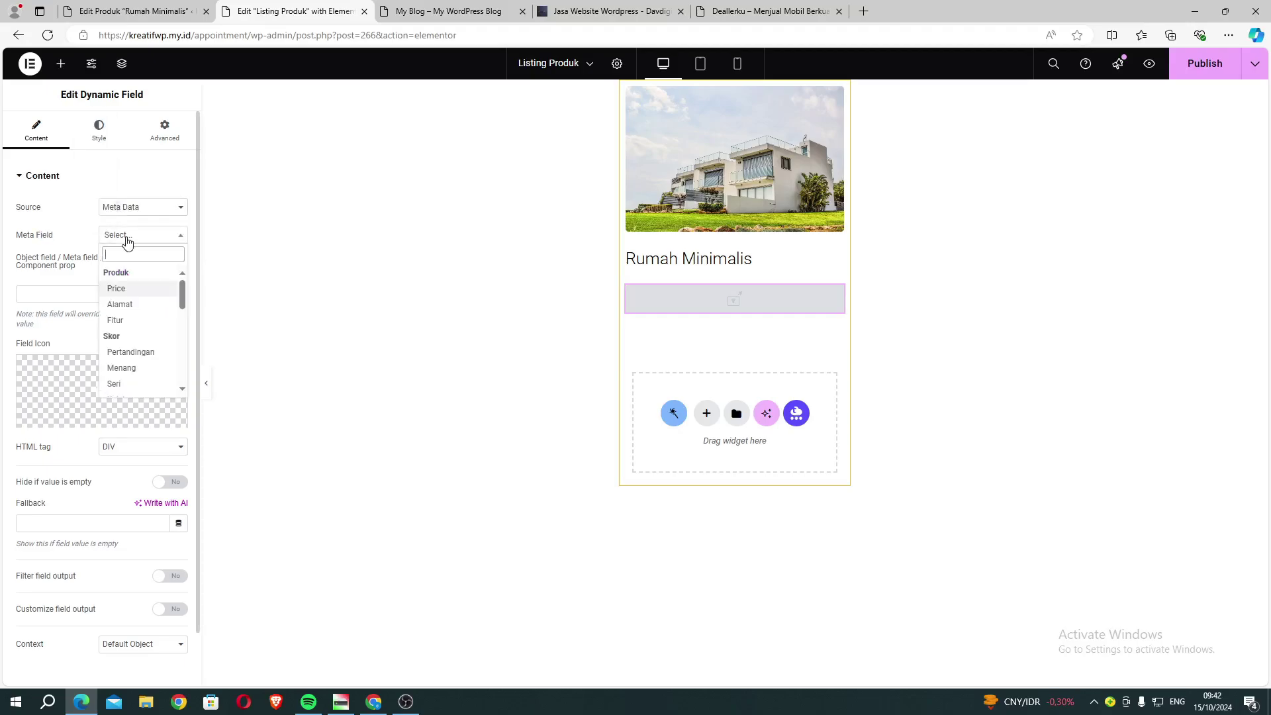
click(117, 289)
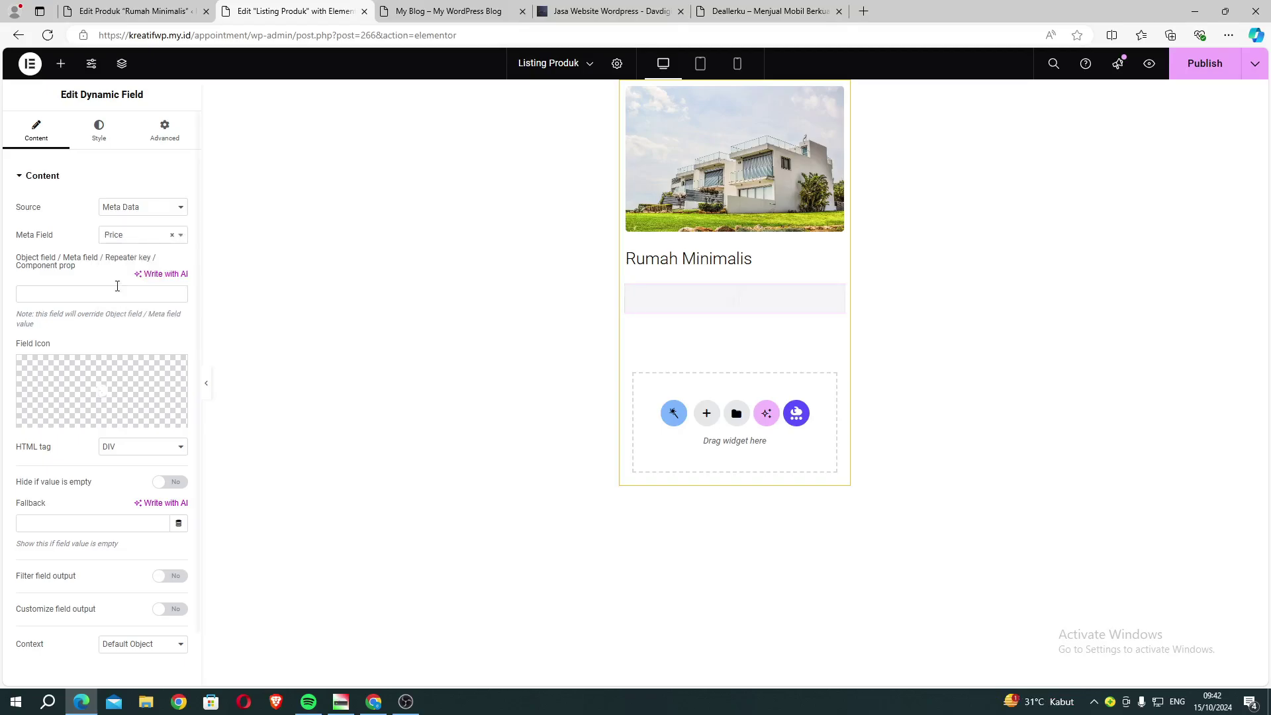